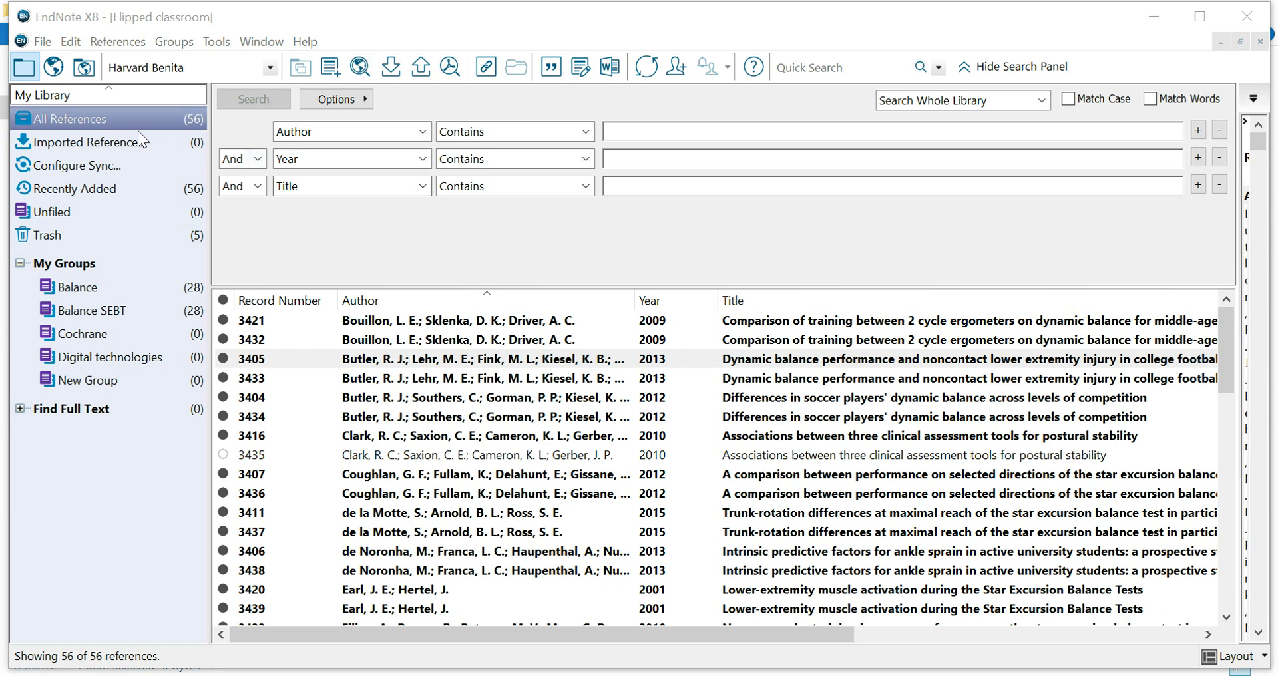
Show the references in the Balance group and select the continuous range from record 3438 to record 3445
left_click(117, 120)
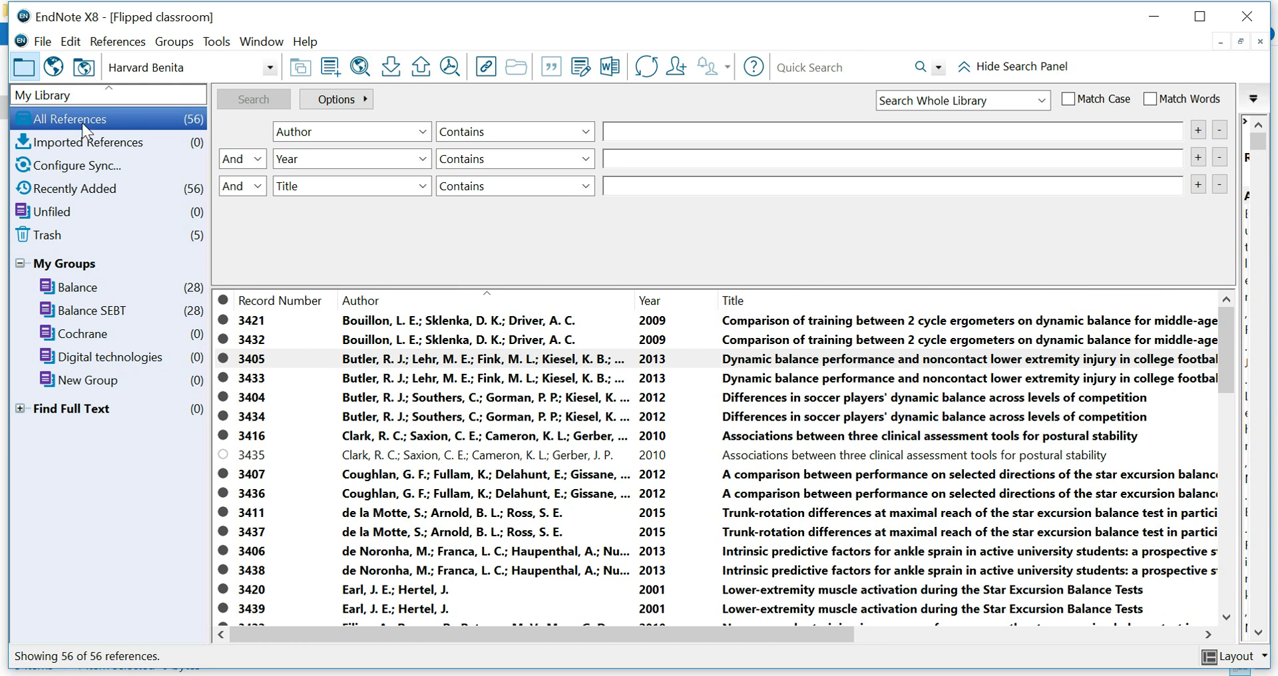
left_click(88, 288)
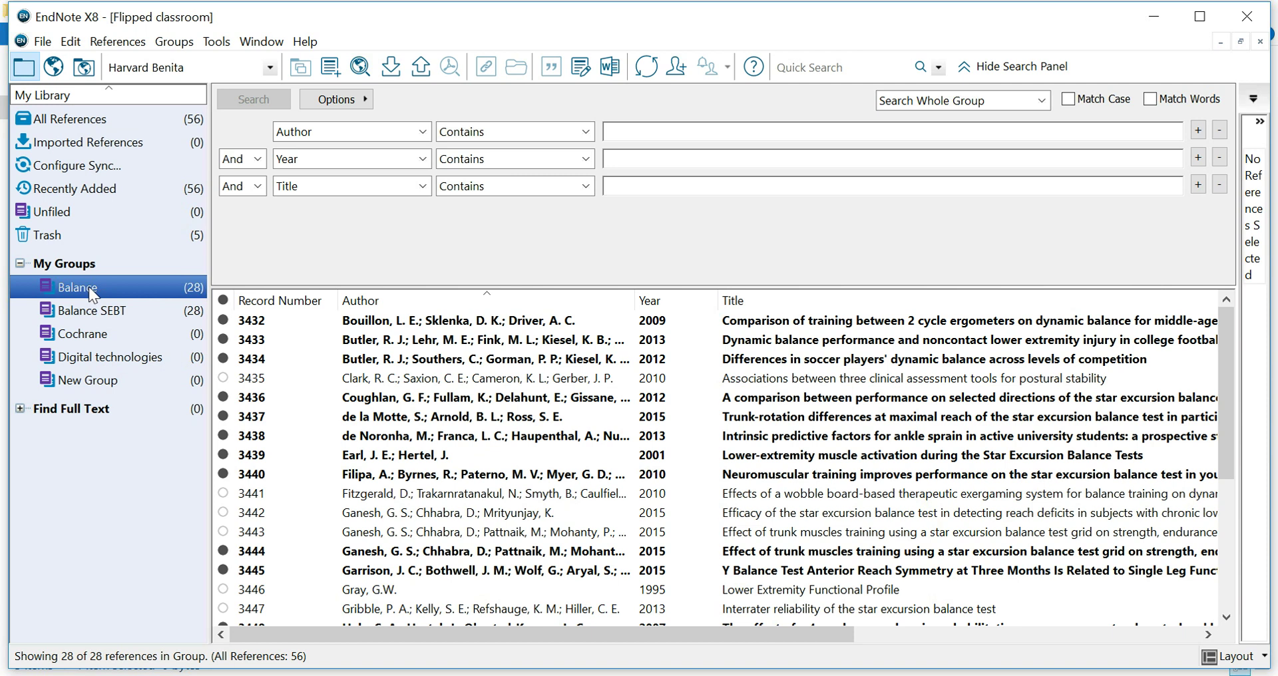
left_click(444, 437)
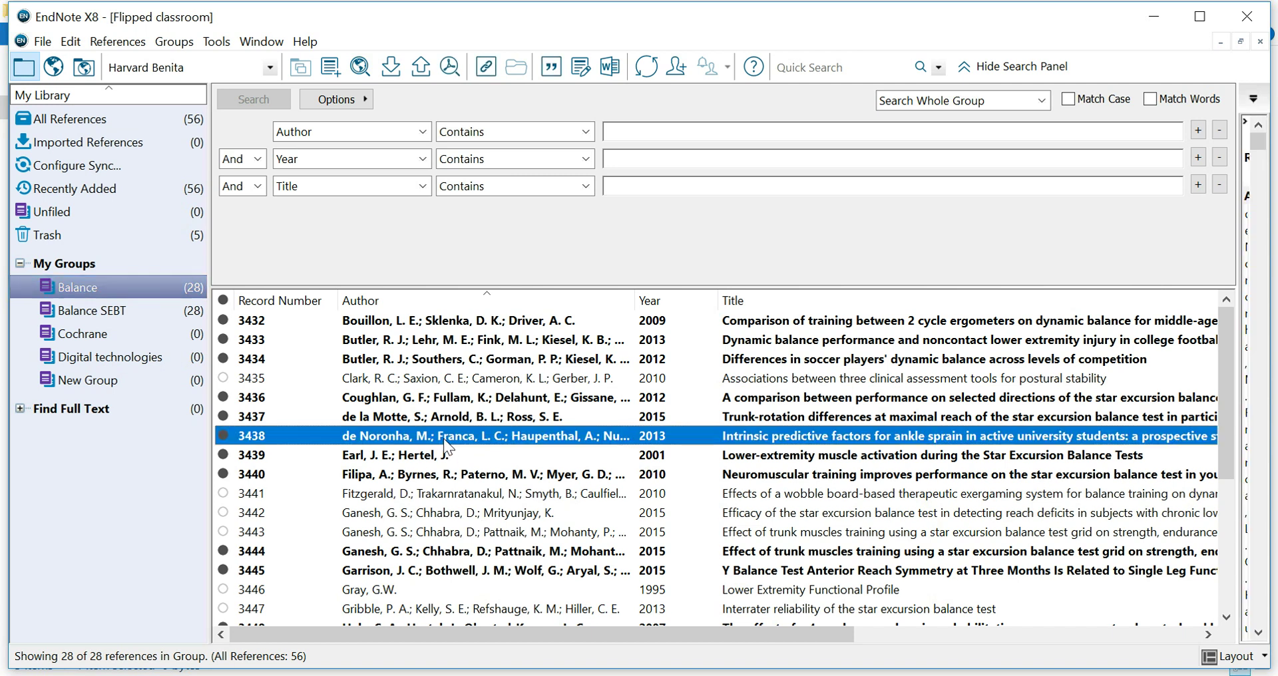
left_click(414, 570, "shift")
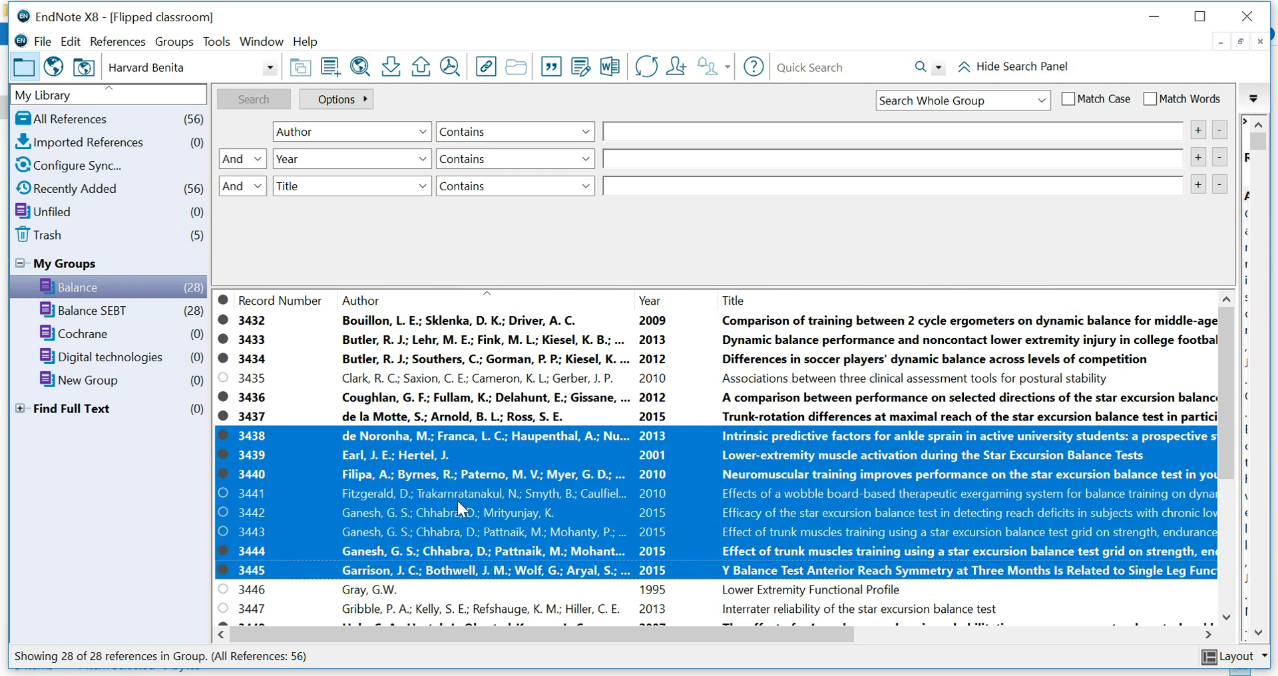
Select only the separate records 3435, 3437 and 3441 in the Balance group
left_click(416, 386)
left_click(418, 418, "ctrl")
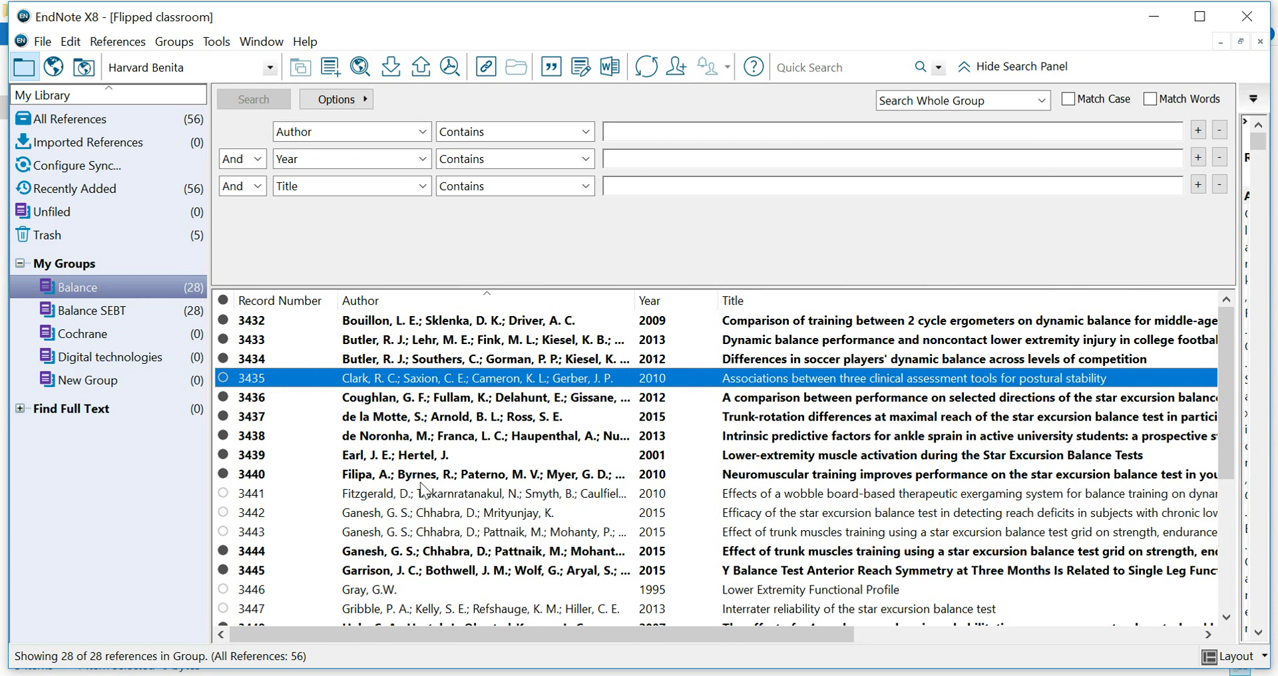
left_click(421, 494, "ctrl")
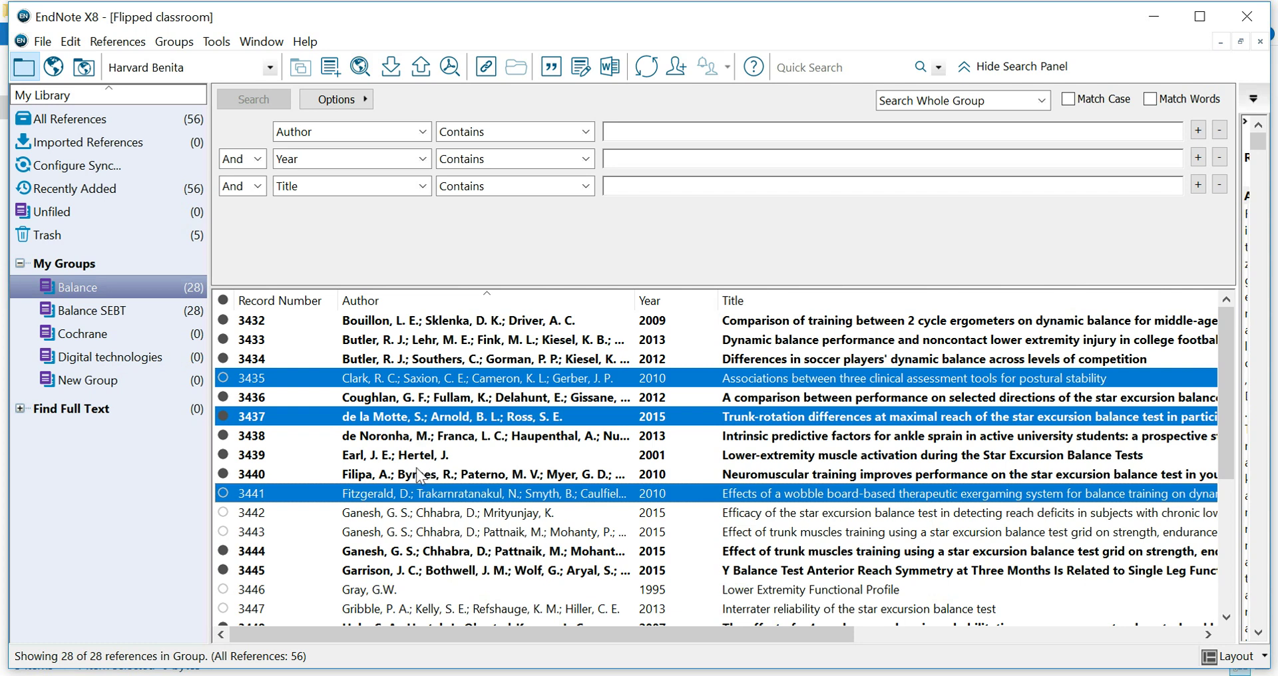
From all references, set up a text-file export with the RefMan (RIS) Export output style, picked from the full style list, and close it without saving
left_click(105, 120)
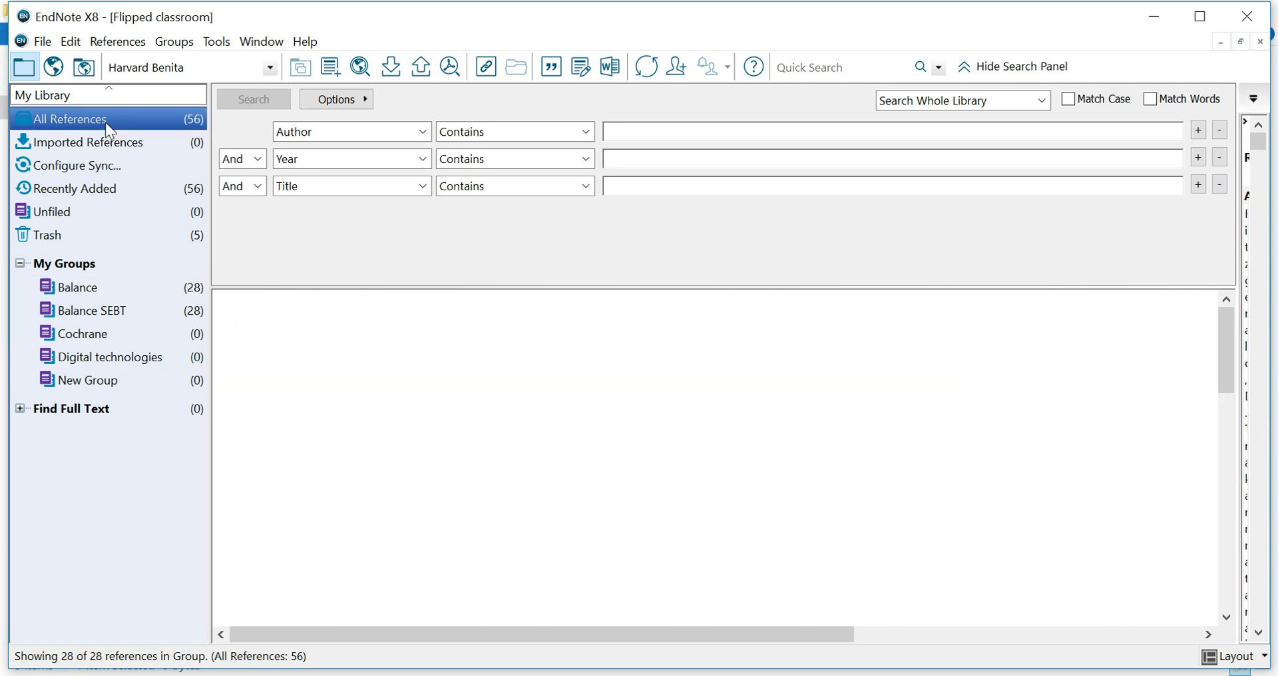
left_click(40, 42)
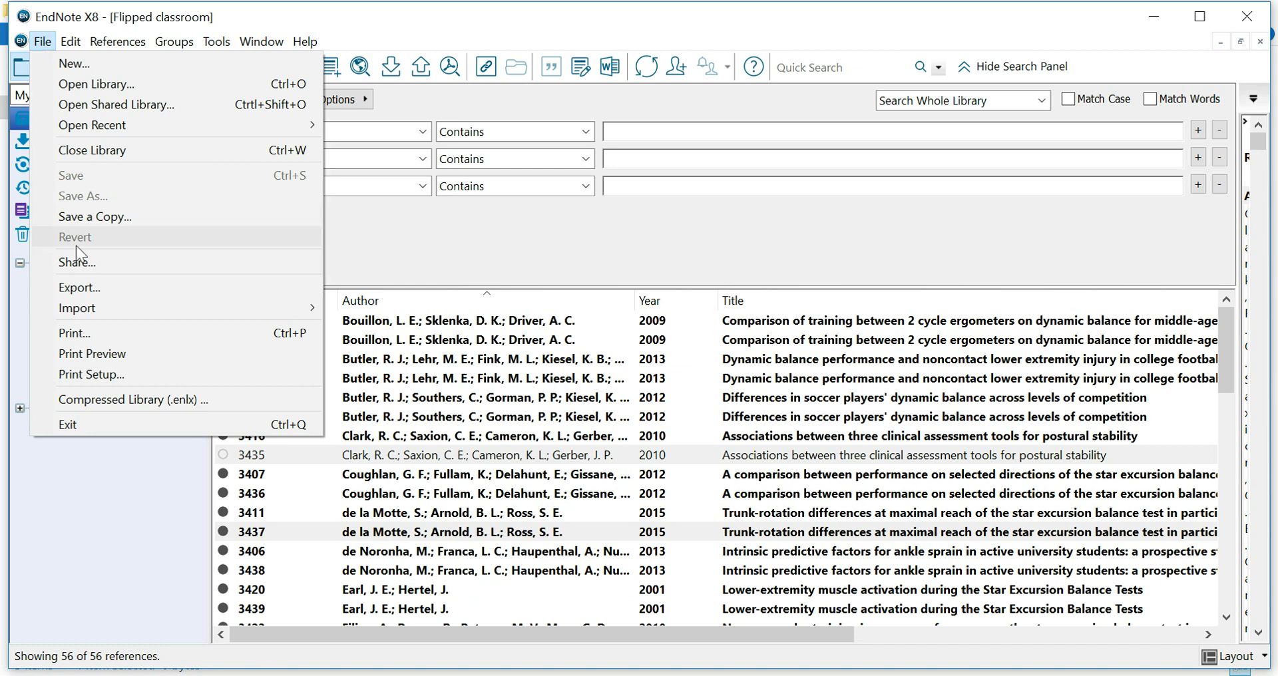
left_click(94, 288)
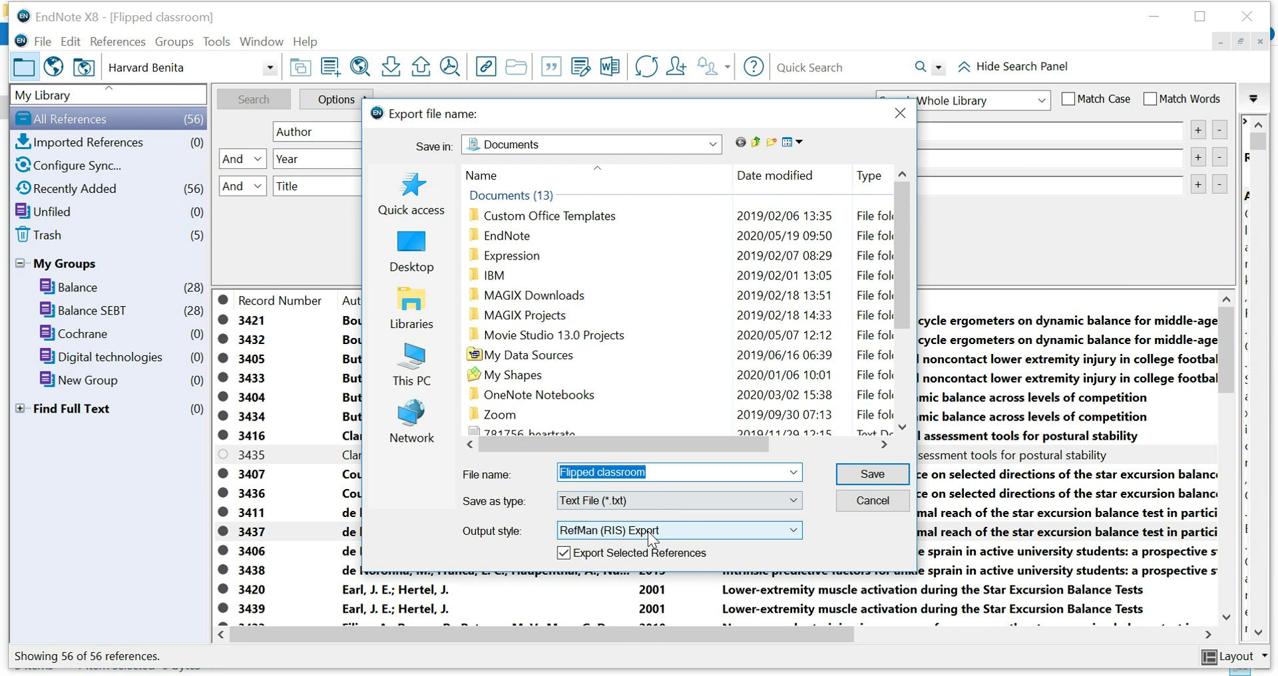
left_click(611, 530)
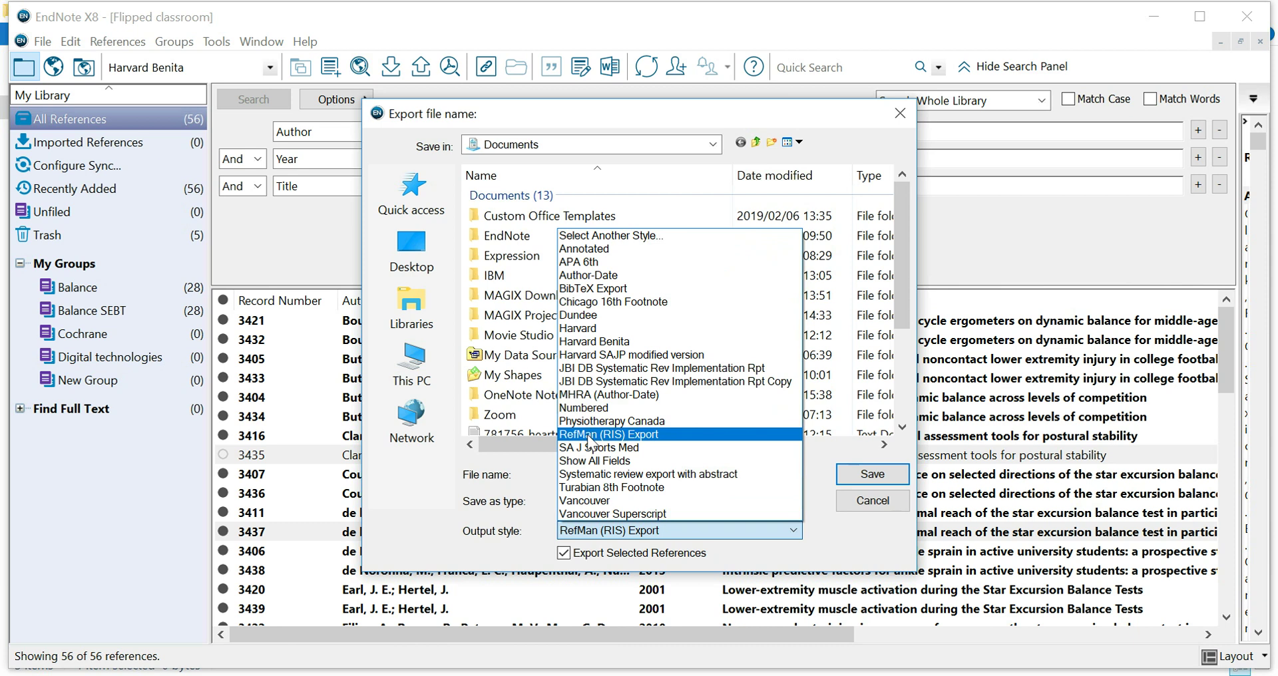
left_click(629, 235)
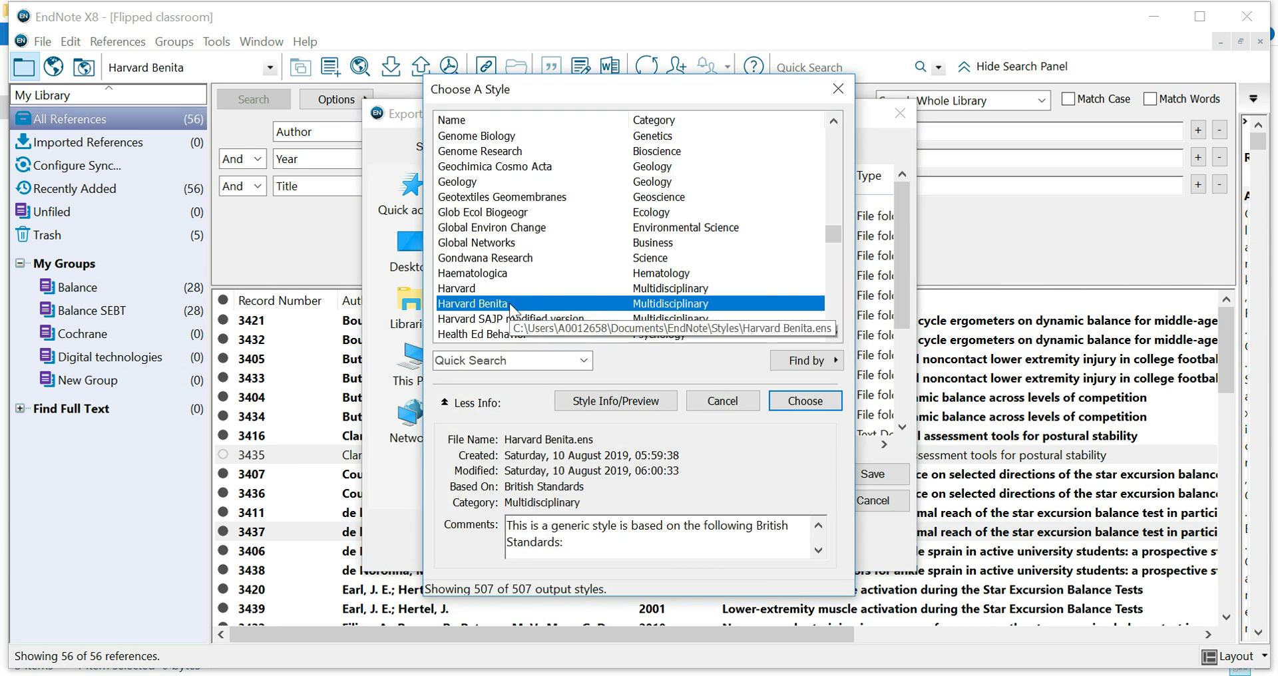
type("ref")
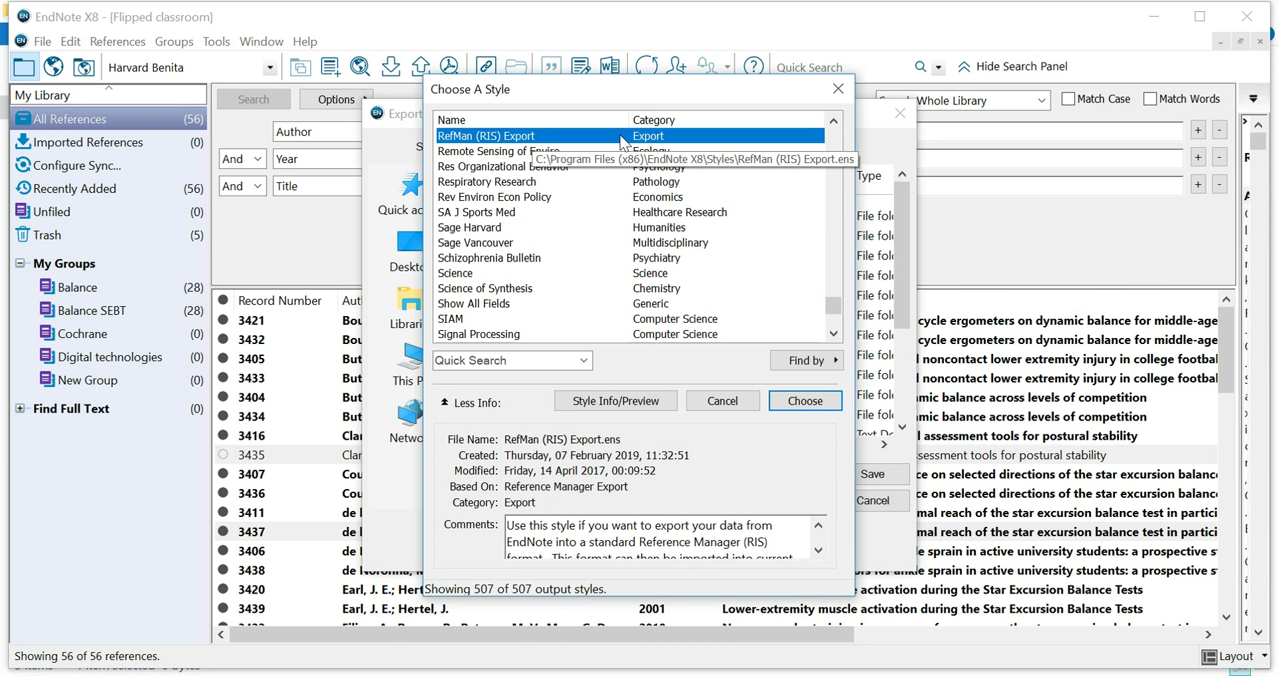
left_click(792, 402)
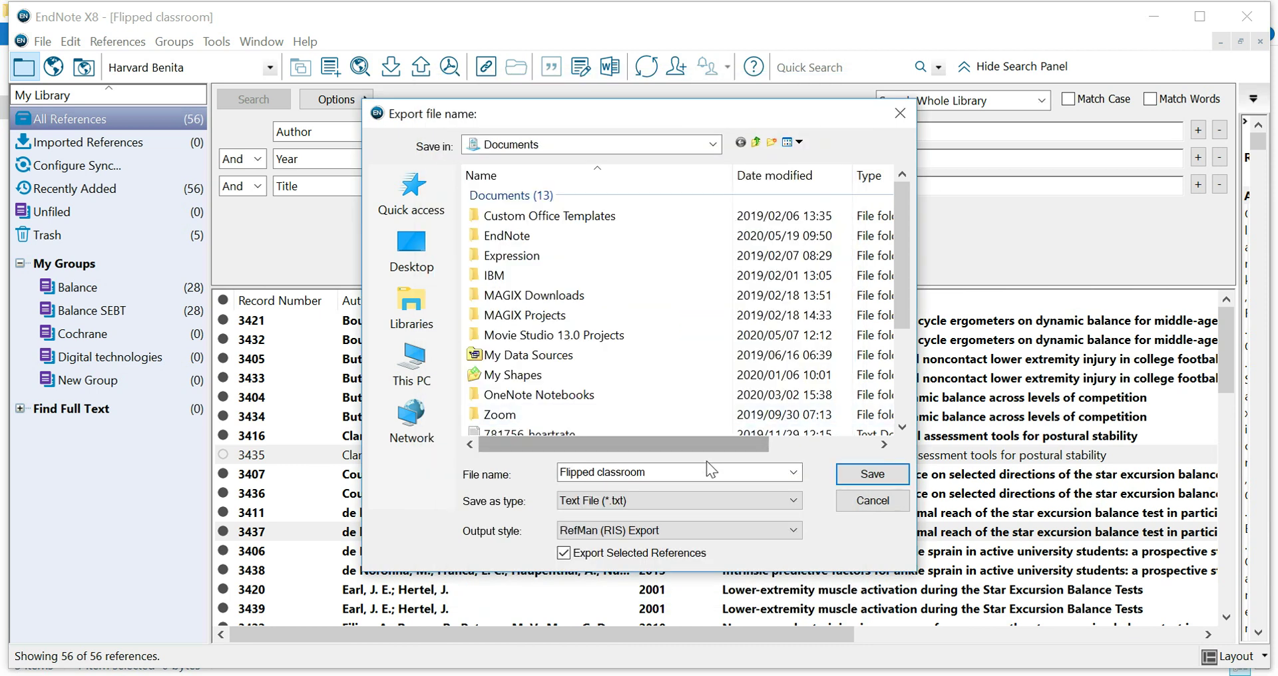
left_click(885, 474)
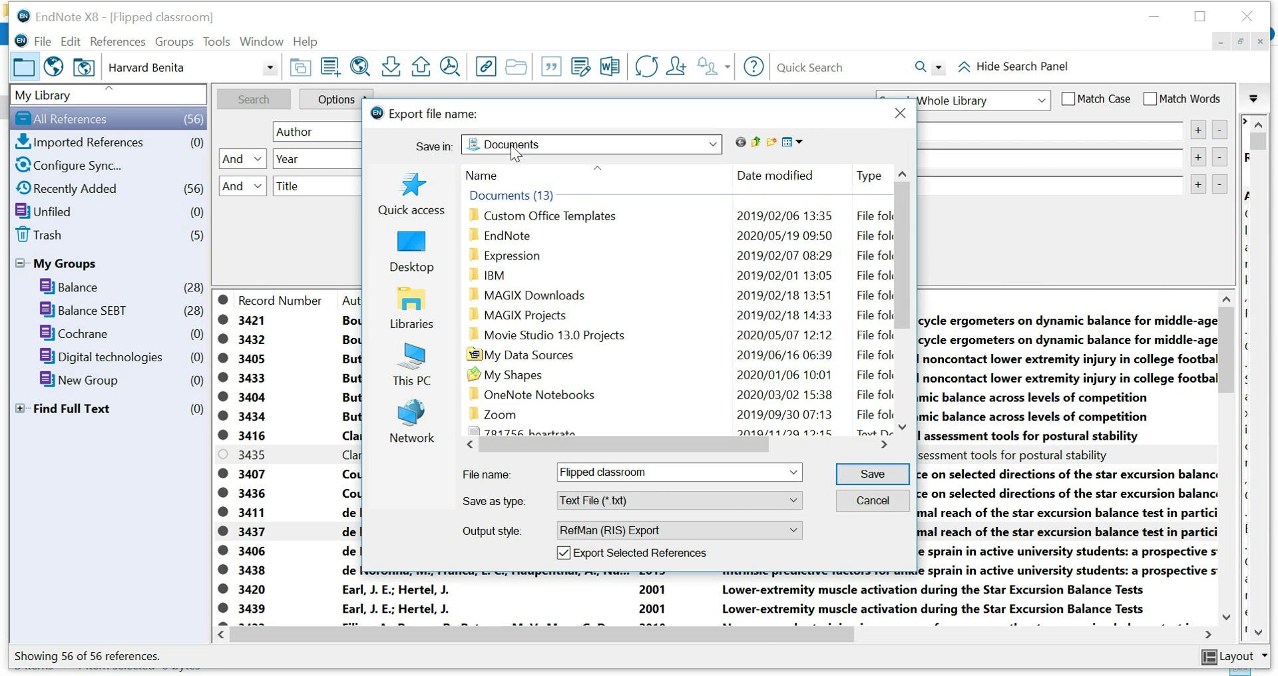
left_click(887, 124)
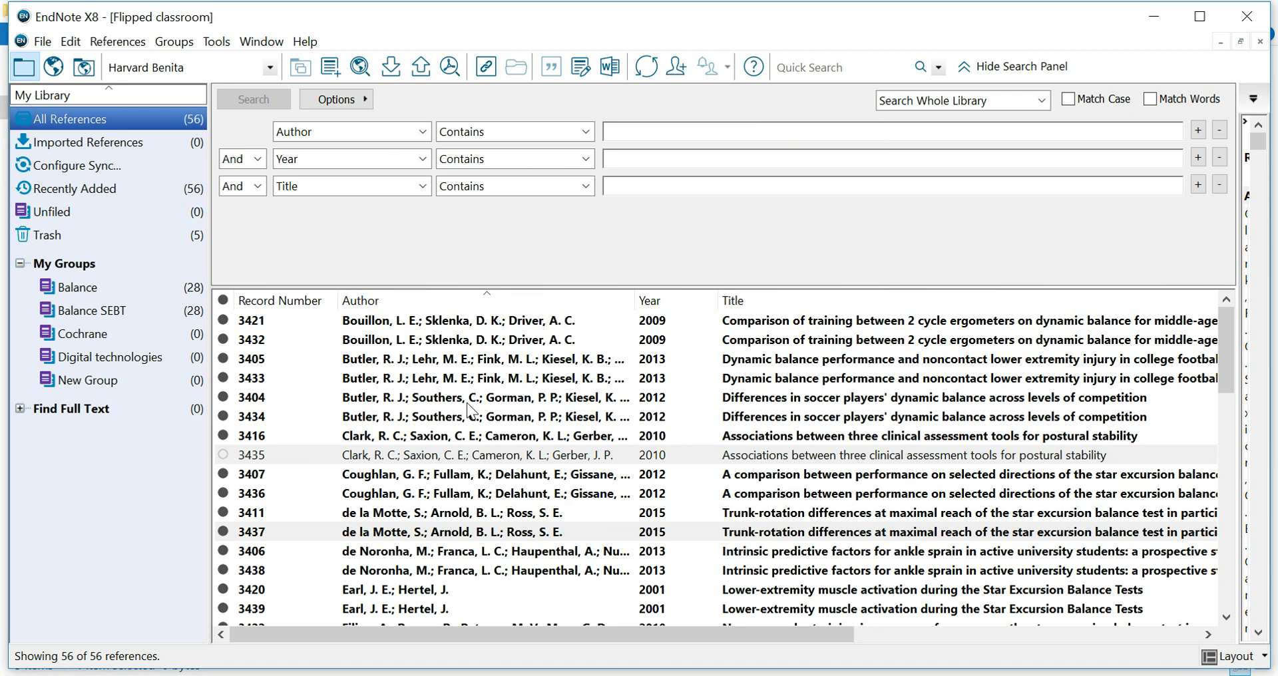
Set up a file import with the Reference Manager (RIS) option, Import All for duplicates, and No Translation for the text translation
left_click(473, 390)
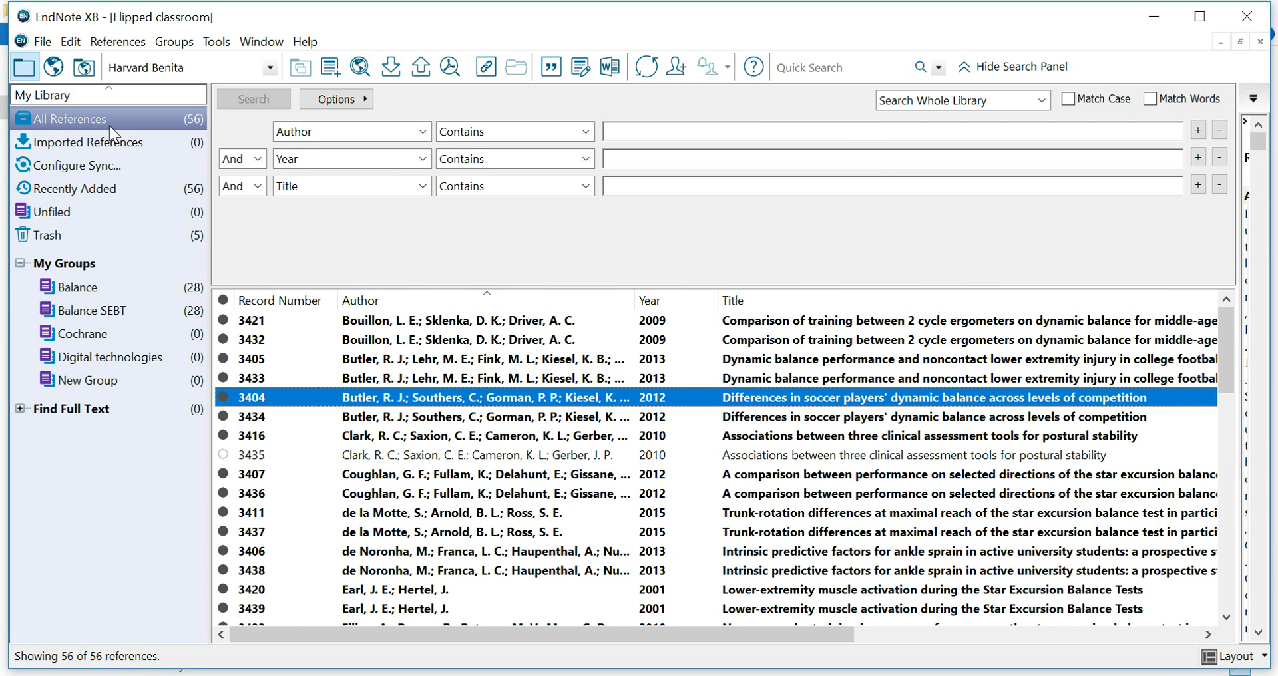
left_click(42, 42)
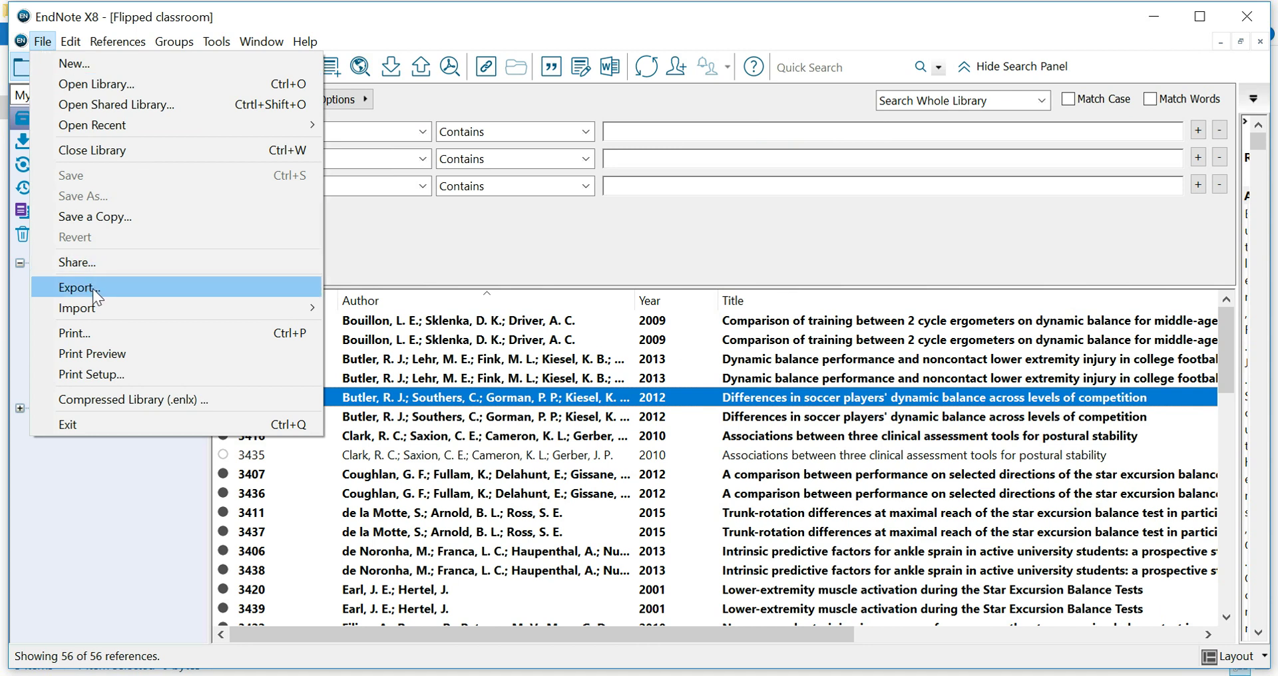
mouse_move(91, 305)
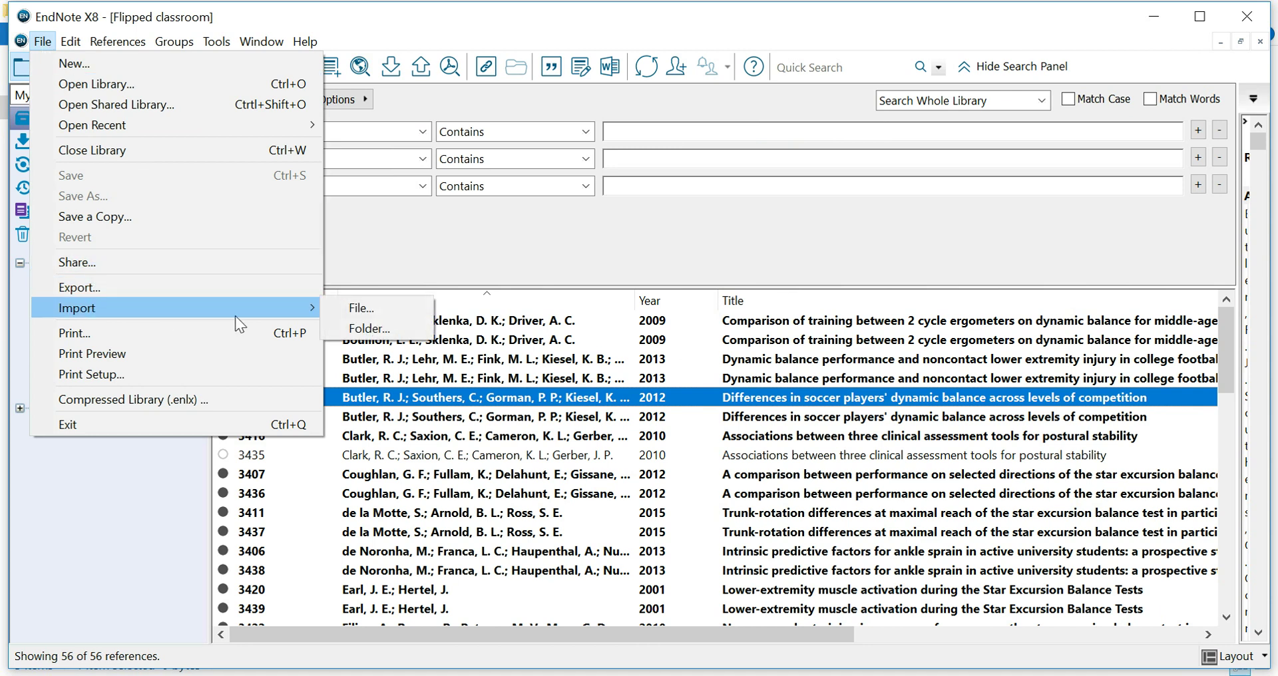
left_click(378, 309)
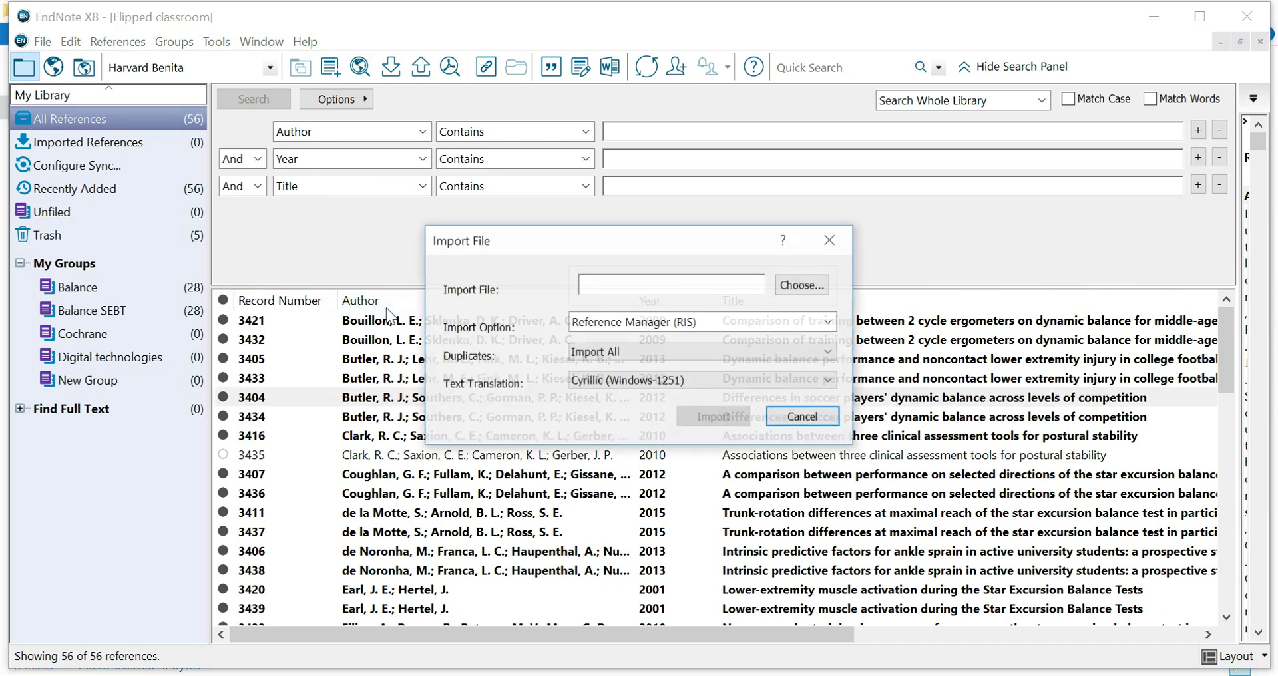
left_click(776, 321)
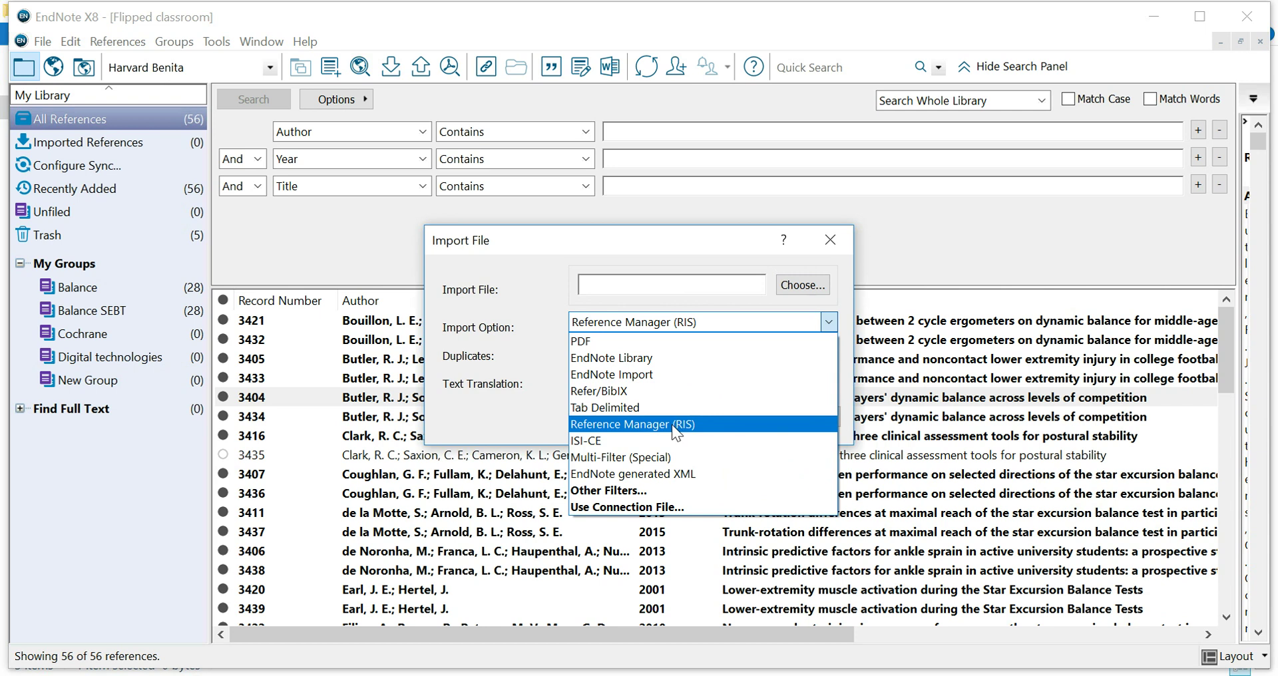
left_click(689, 425)
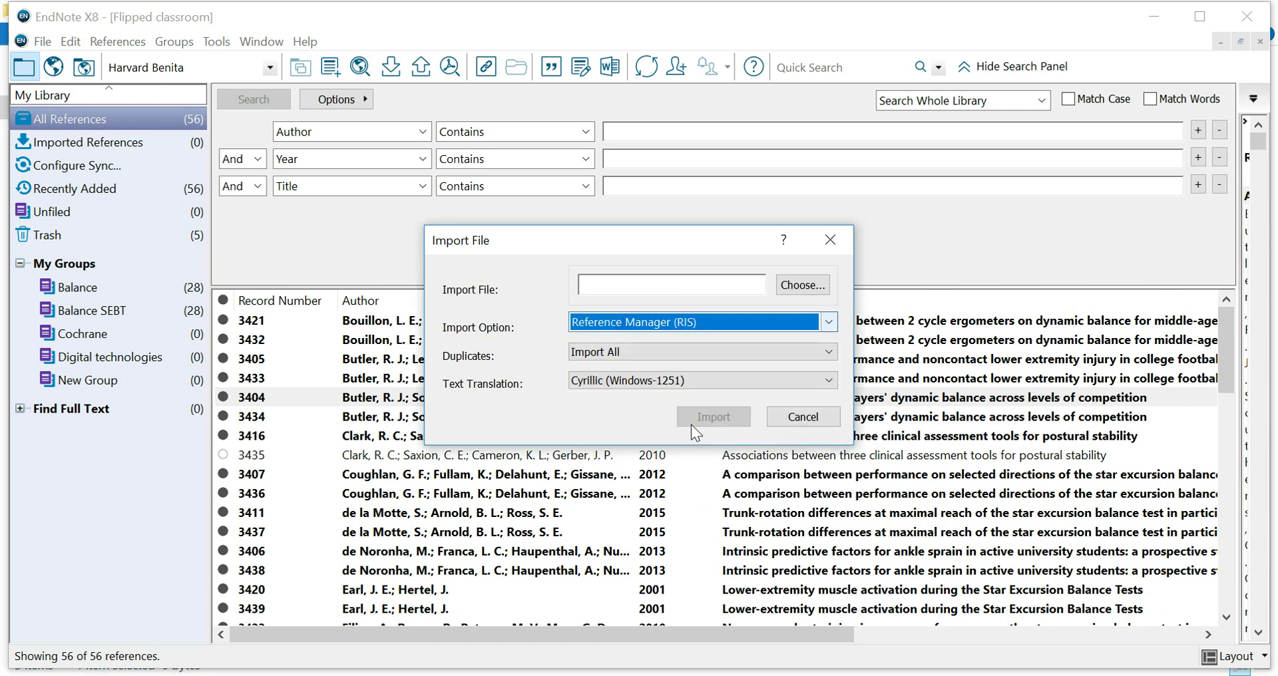
left_click(732, 352)
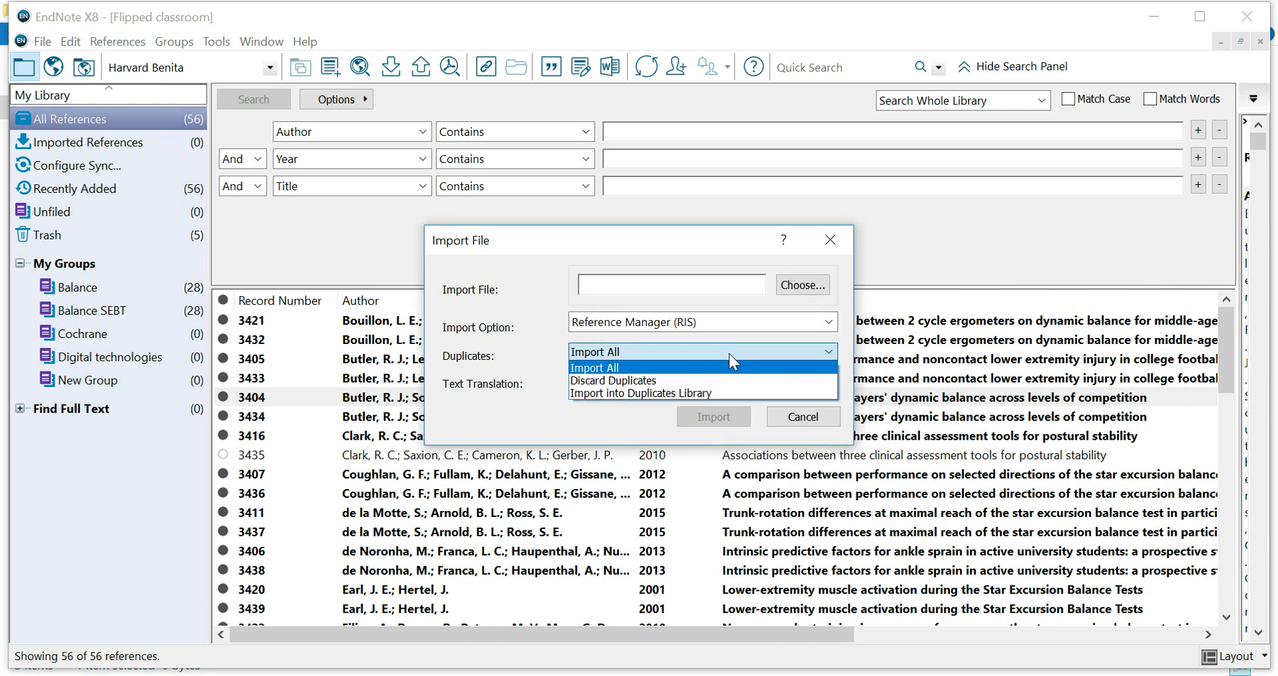
left_click(729, 354)
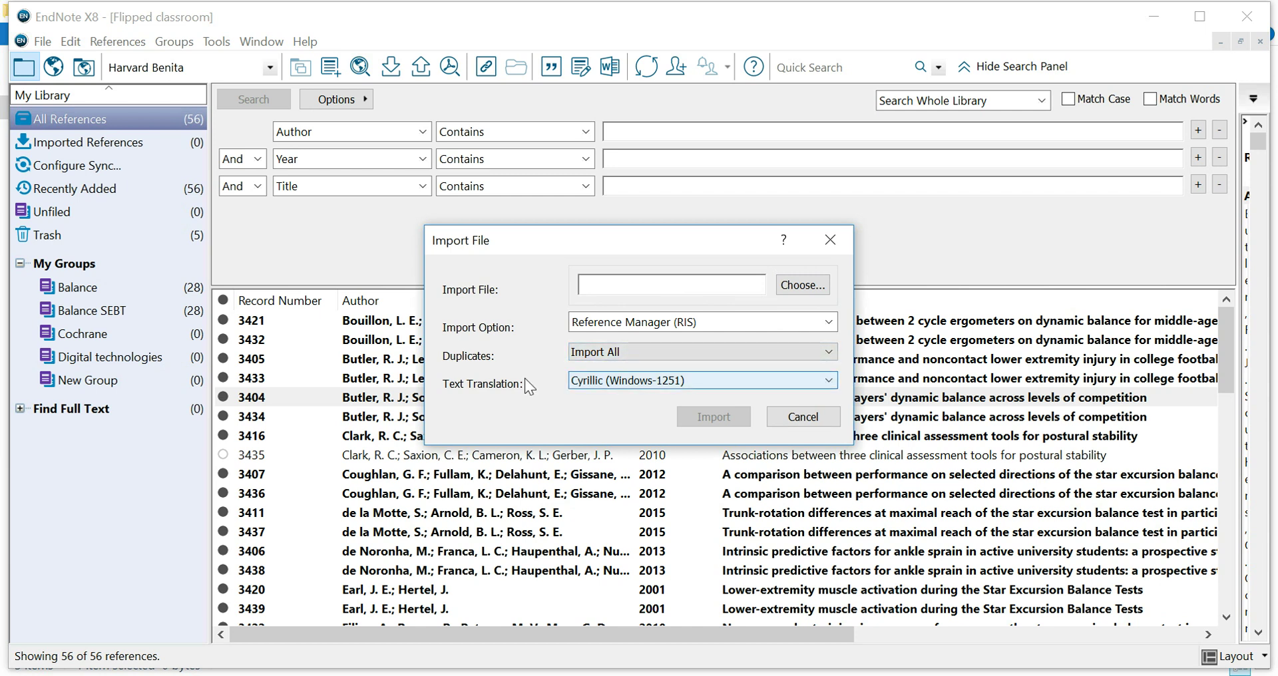
left_click(704, 380)
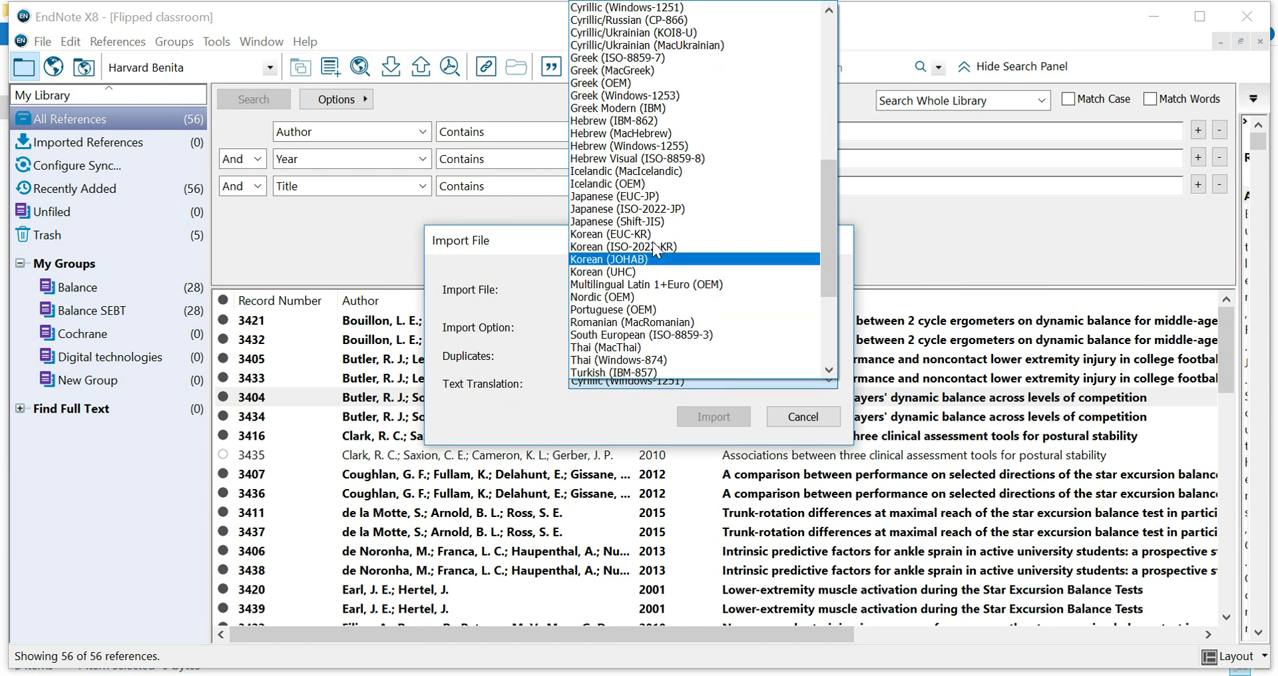
scroll(656, 249, "up", 10)
left_click(647, 9)
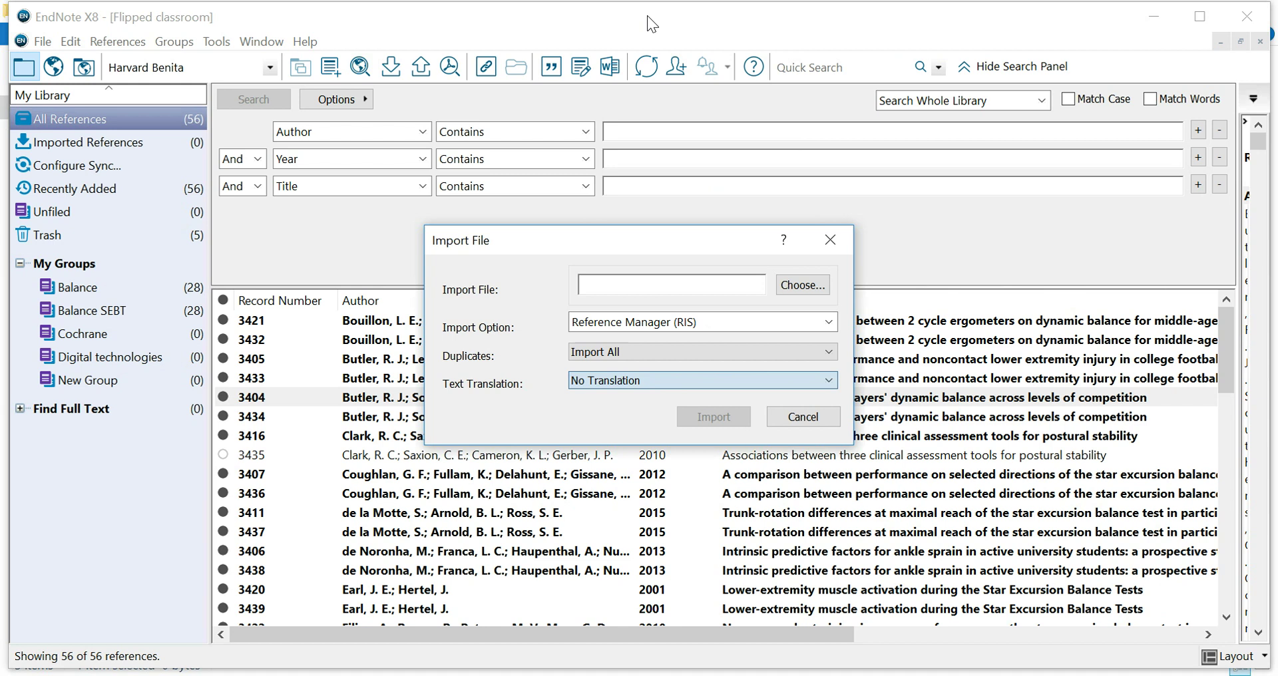
Choose the Achilles tendon RIS file from the Endnote folder and import its references into the library
left_click(801, 287)
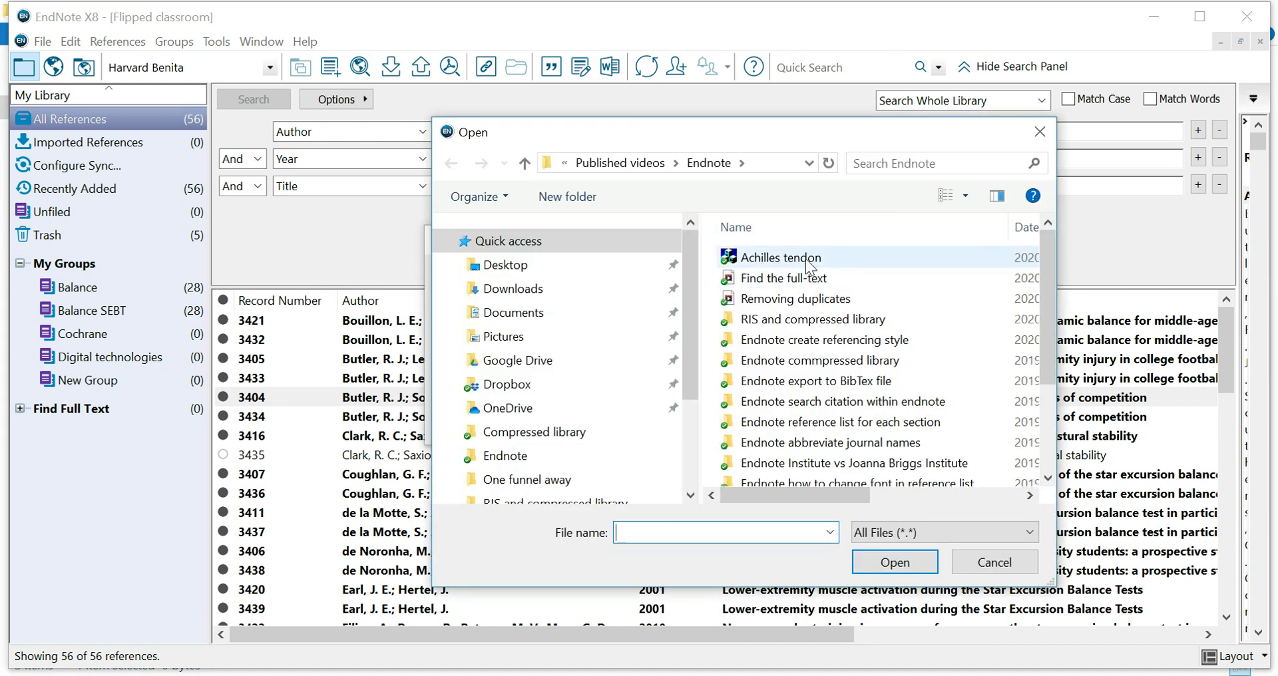
left_click(807, 264)
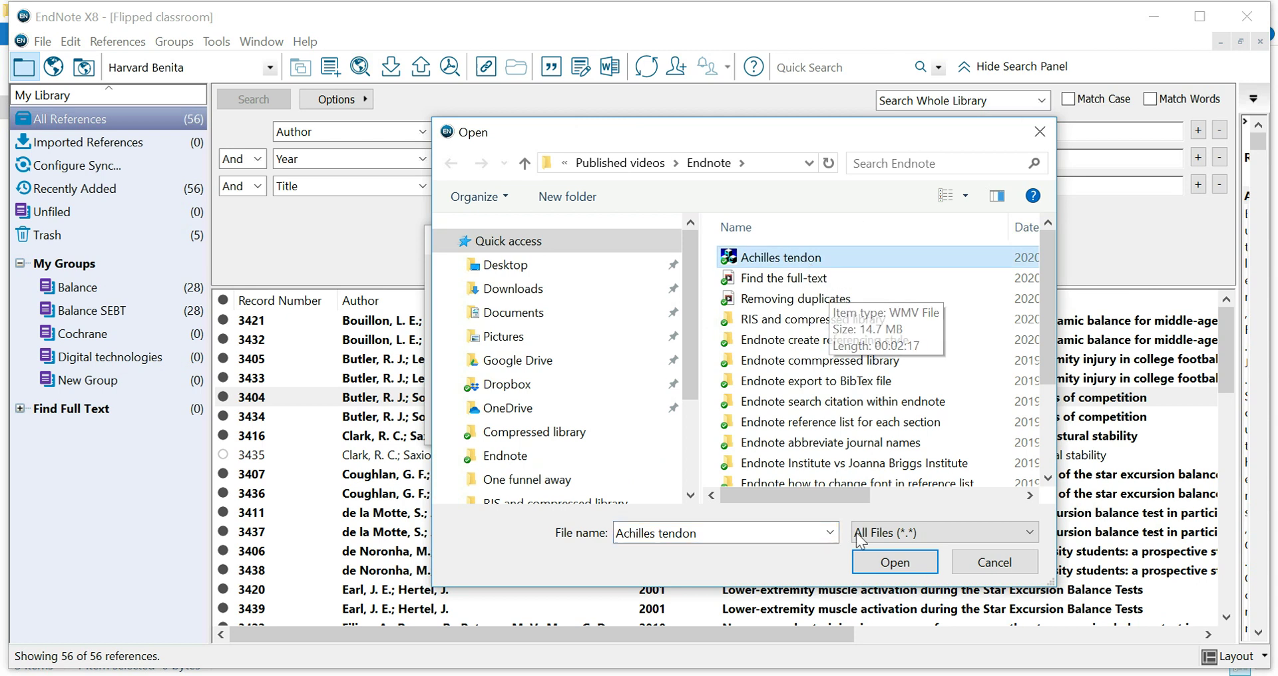
left_click_drag(818, 497, 968, 493)
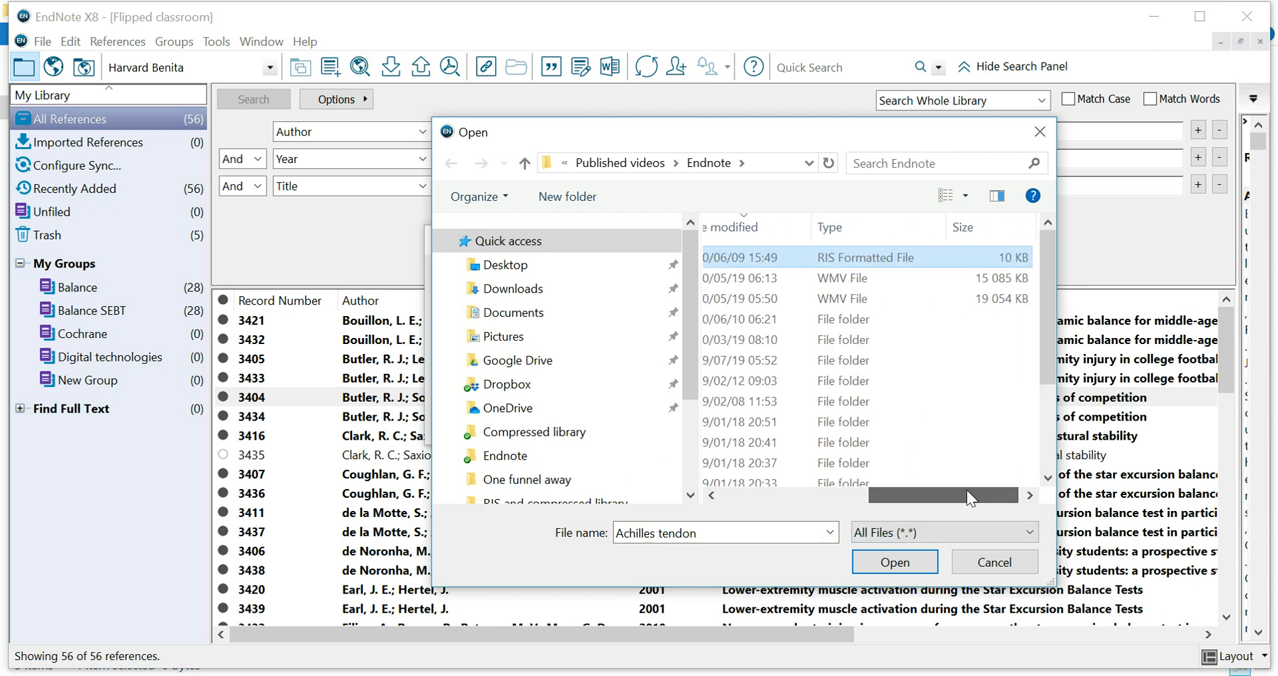
left_click(901, 559)
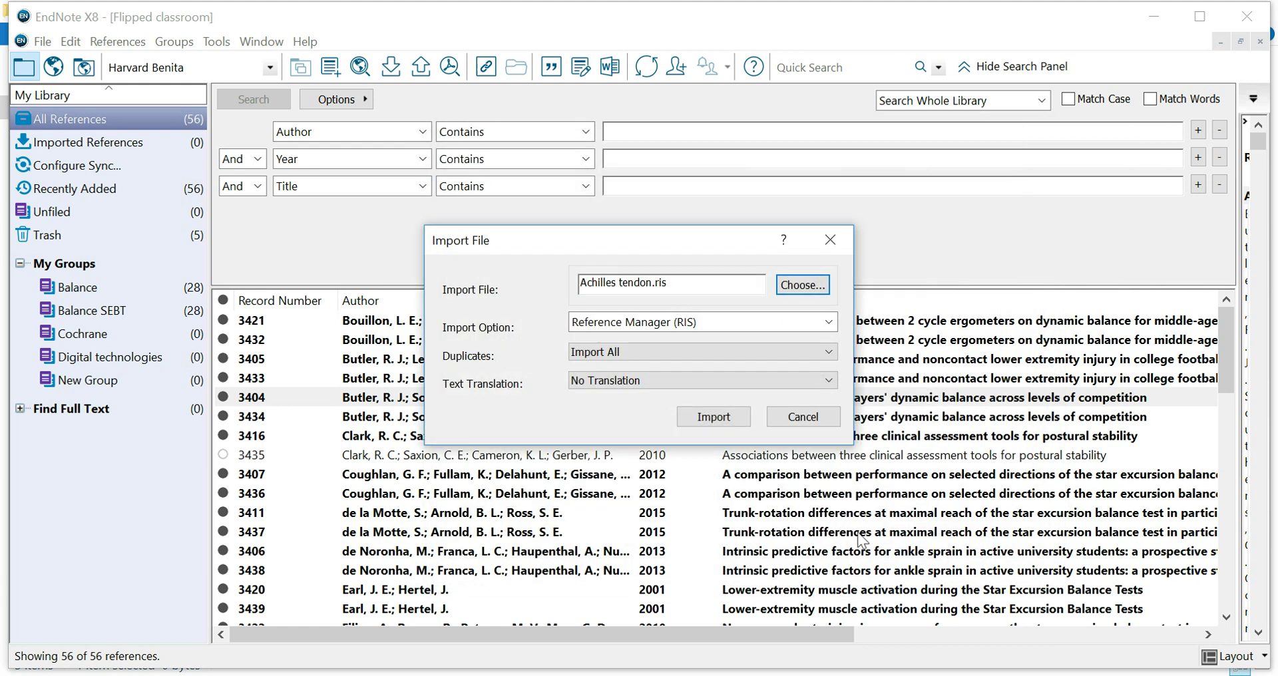
left_click(735, 418)
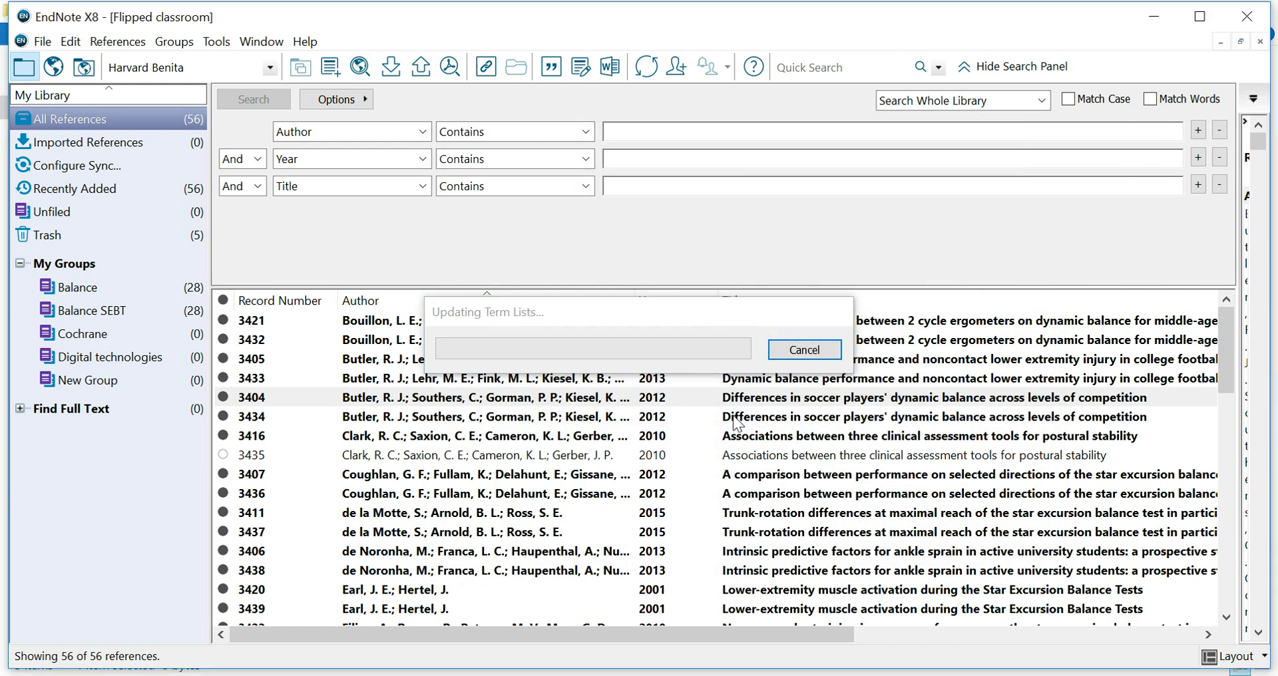
Add all the references in the Imported References set to the custom group called New Group
left_click(137, 146)
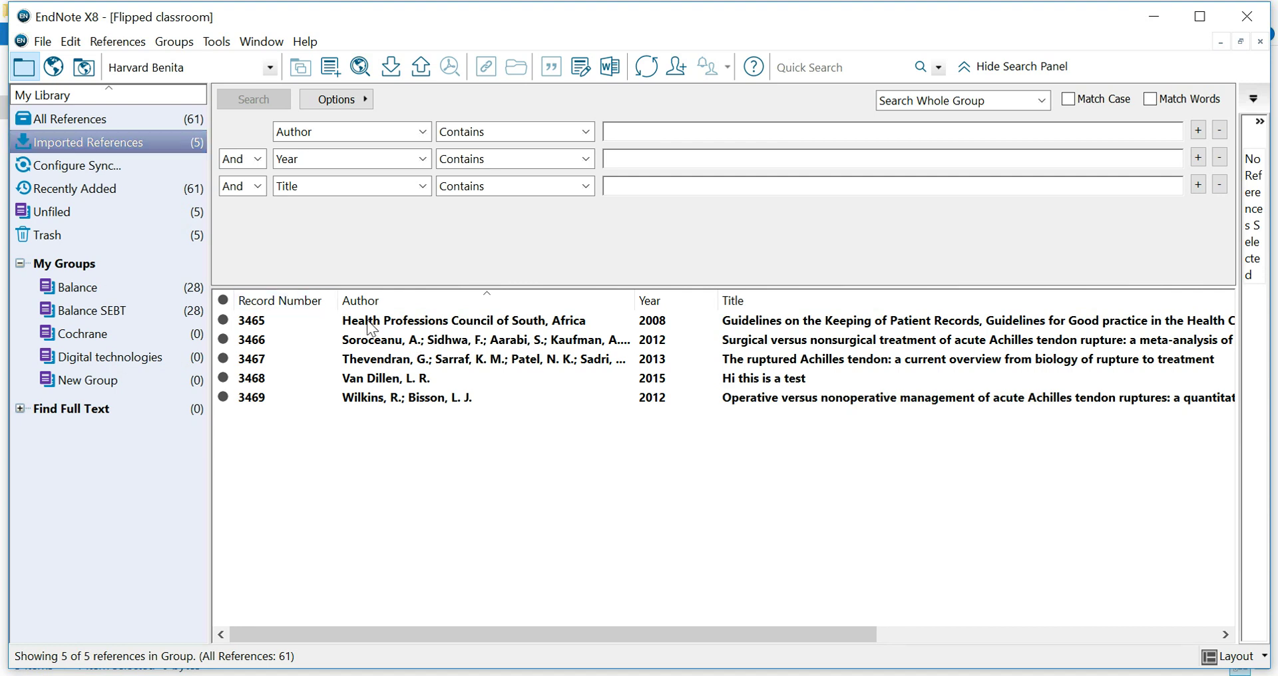
left_click(367, 321)
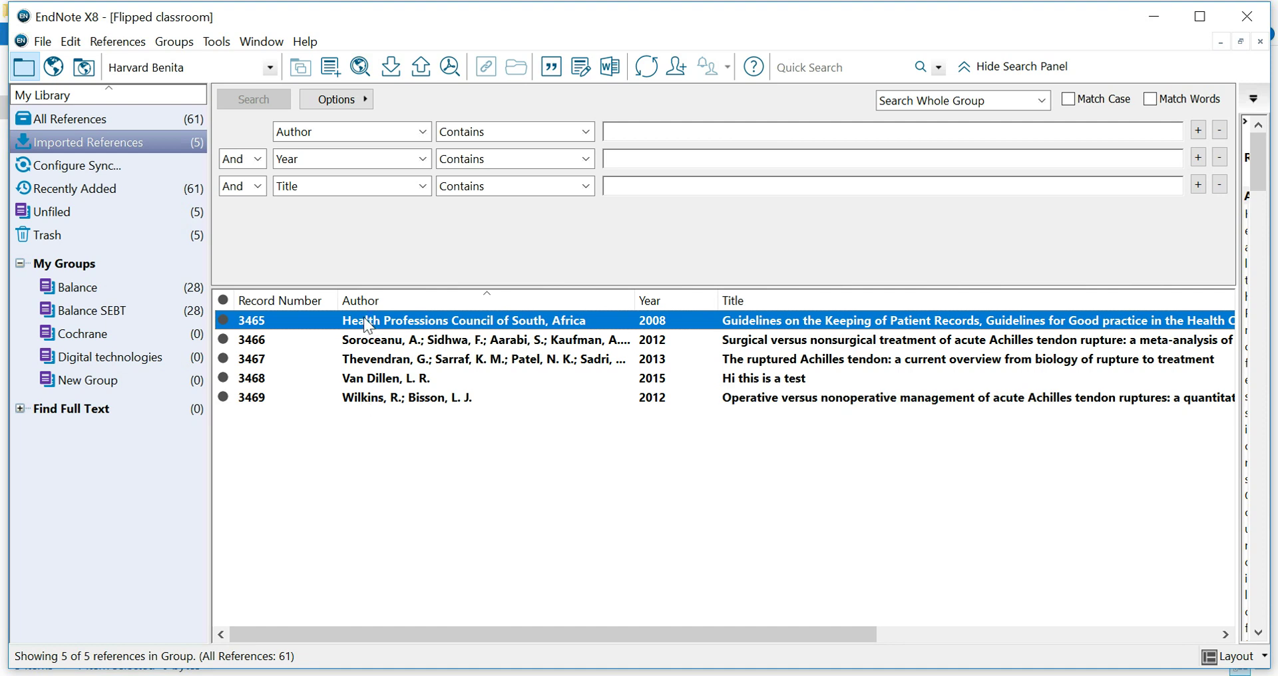
key("ctrl+a")
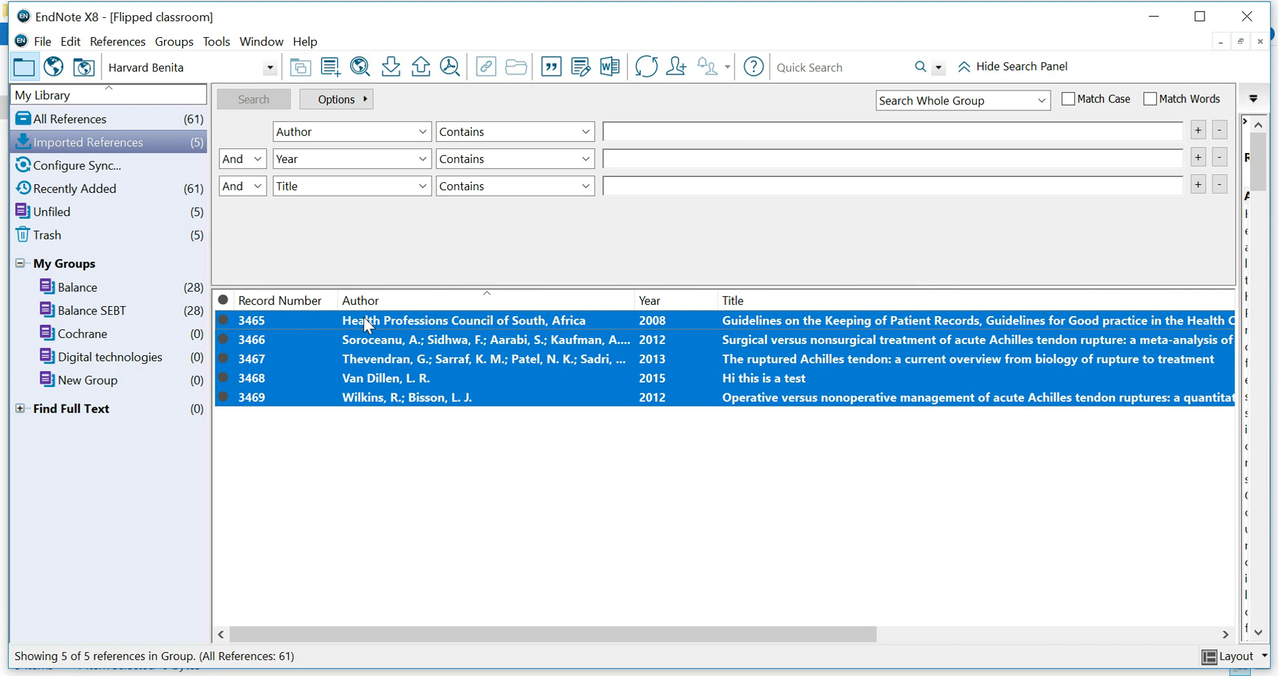
right_click(368, 339)
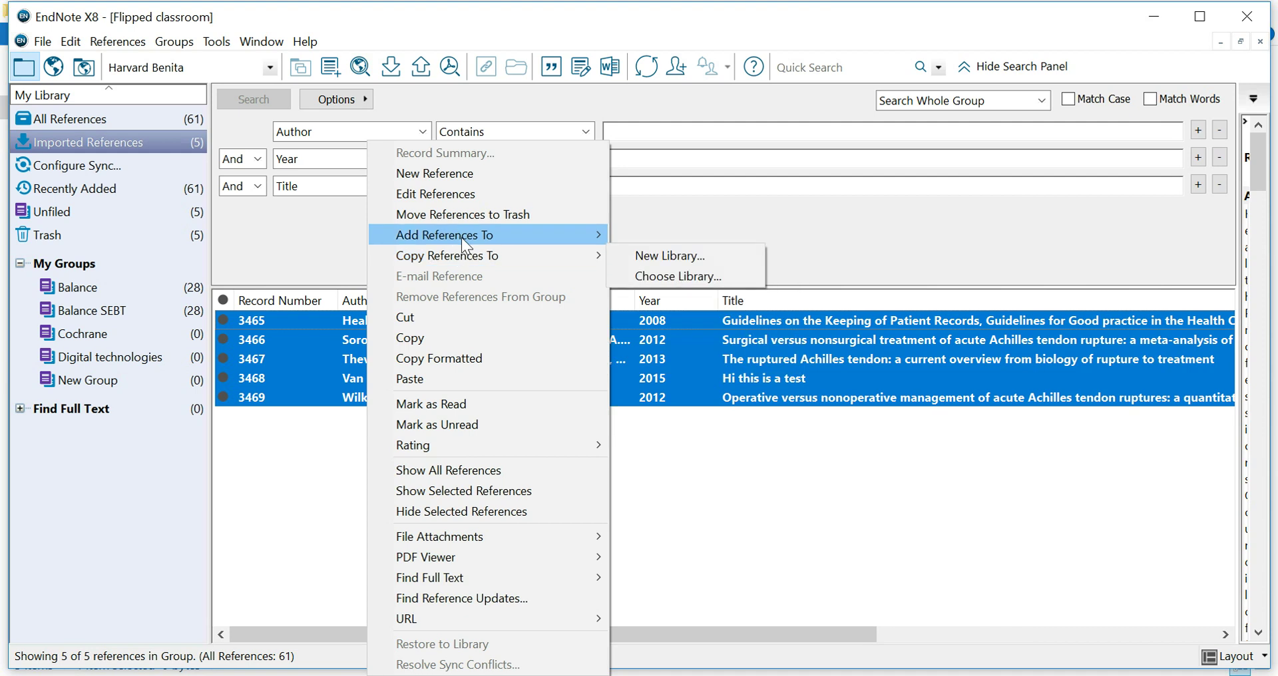
mouse_move(486, 238)
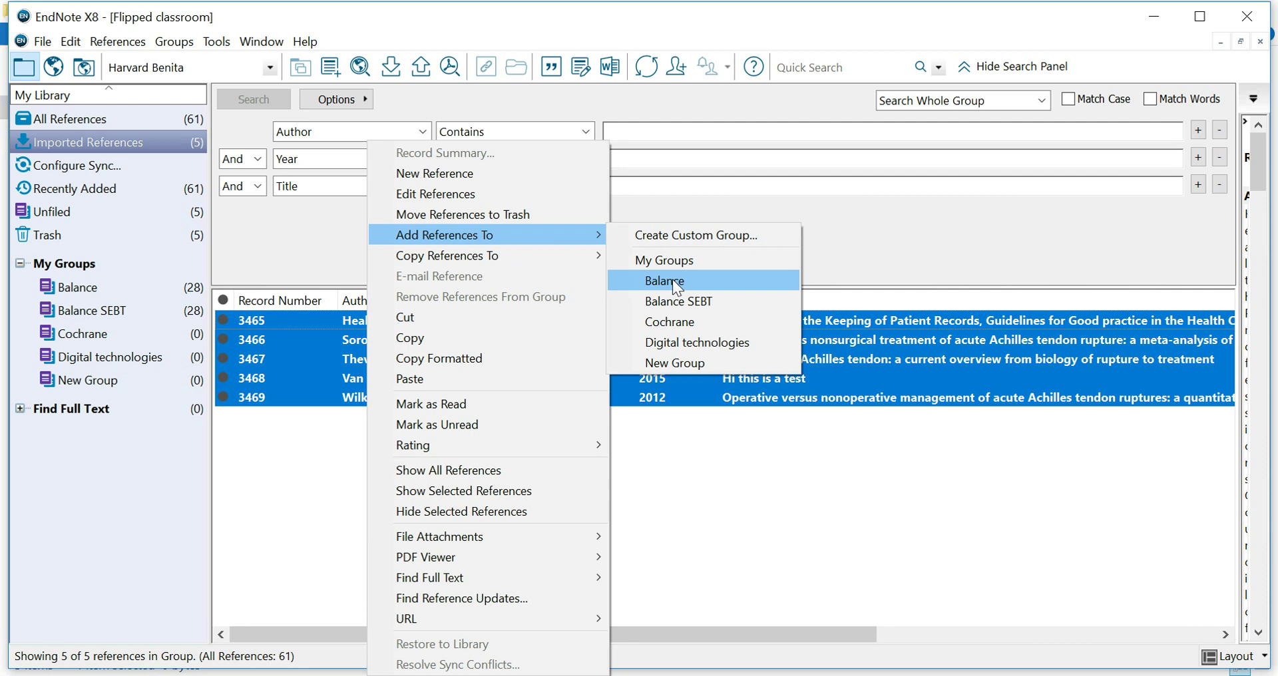
left_click(669, 362)
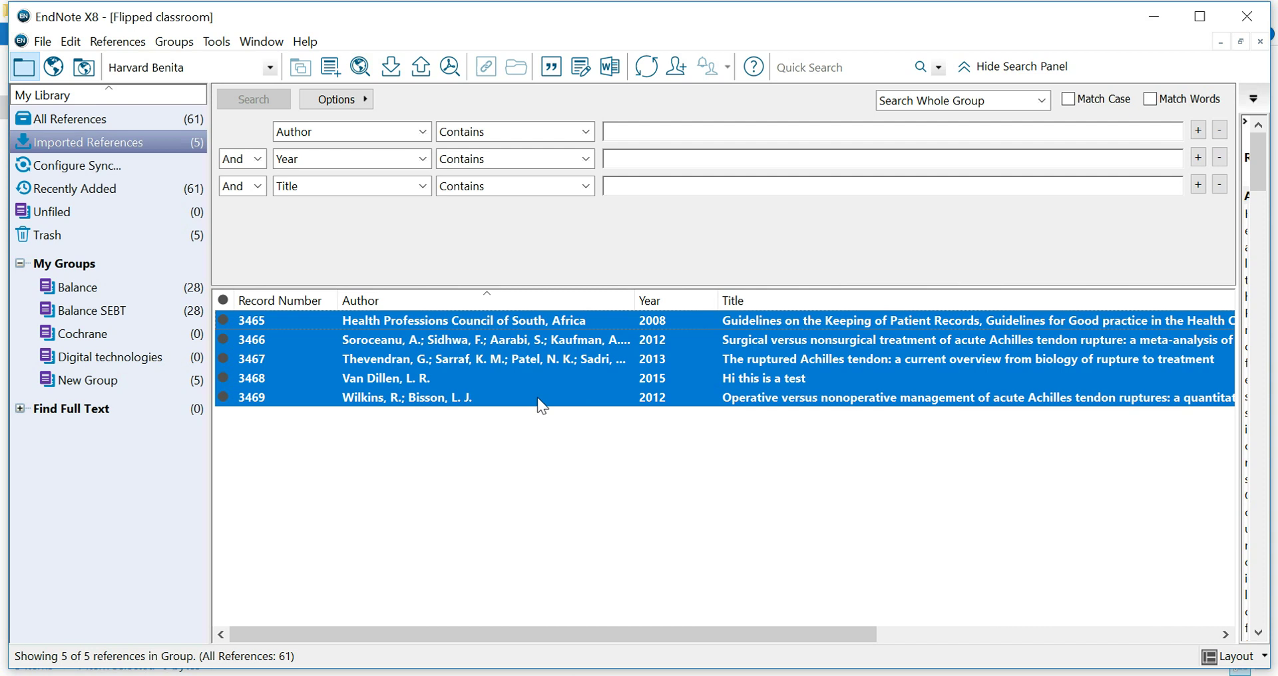
Open New Group and rename it as tendons
left_click(106, 385)
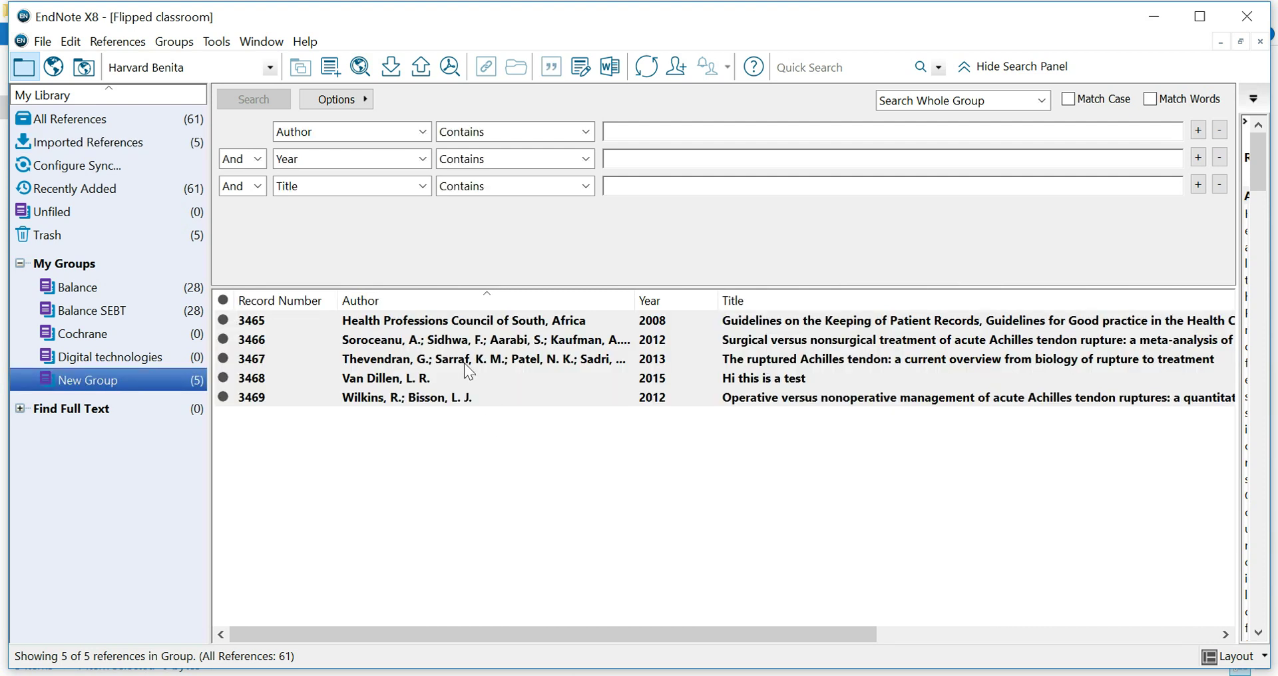
right_click(114, 379)
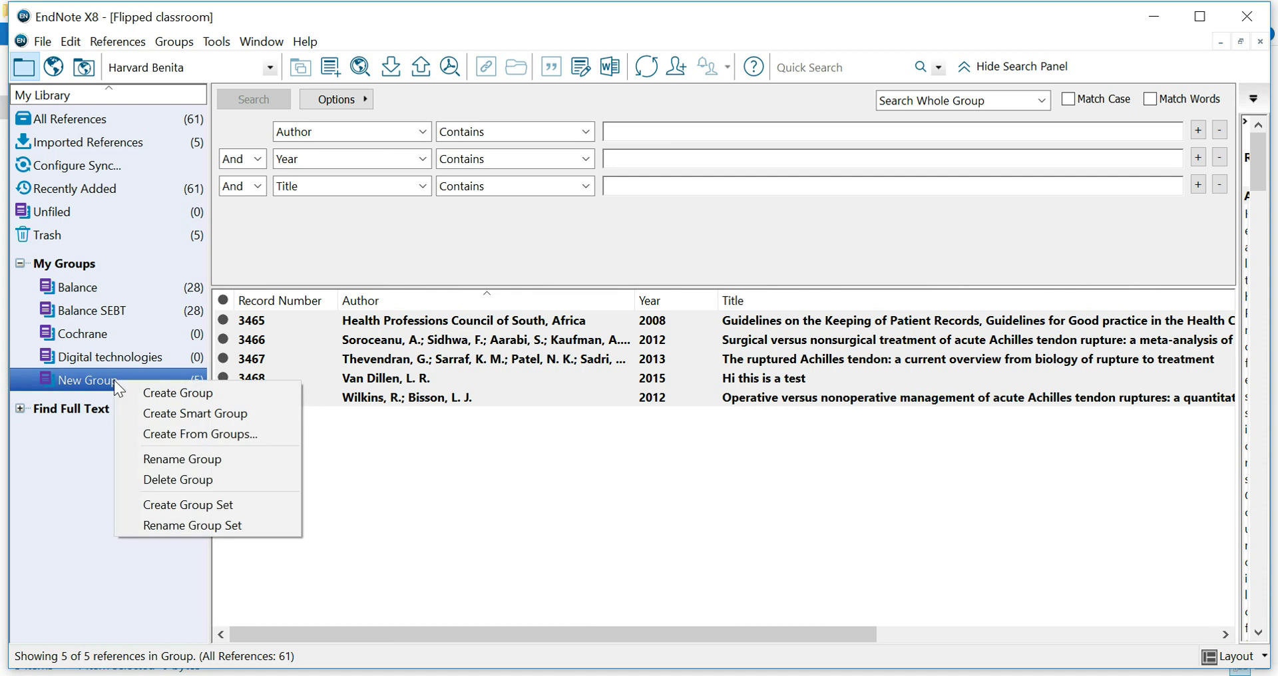
left_click(202, 459)
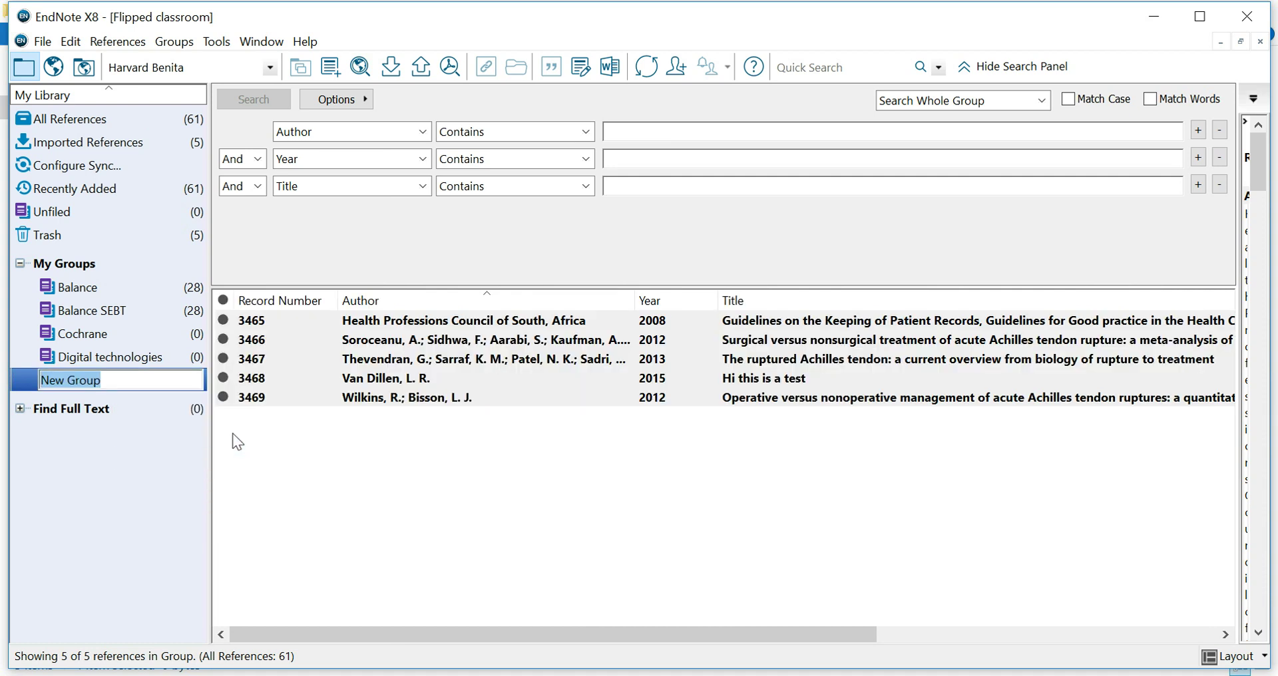
type("tendons")
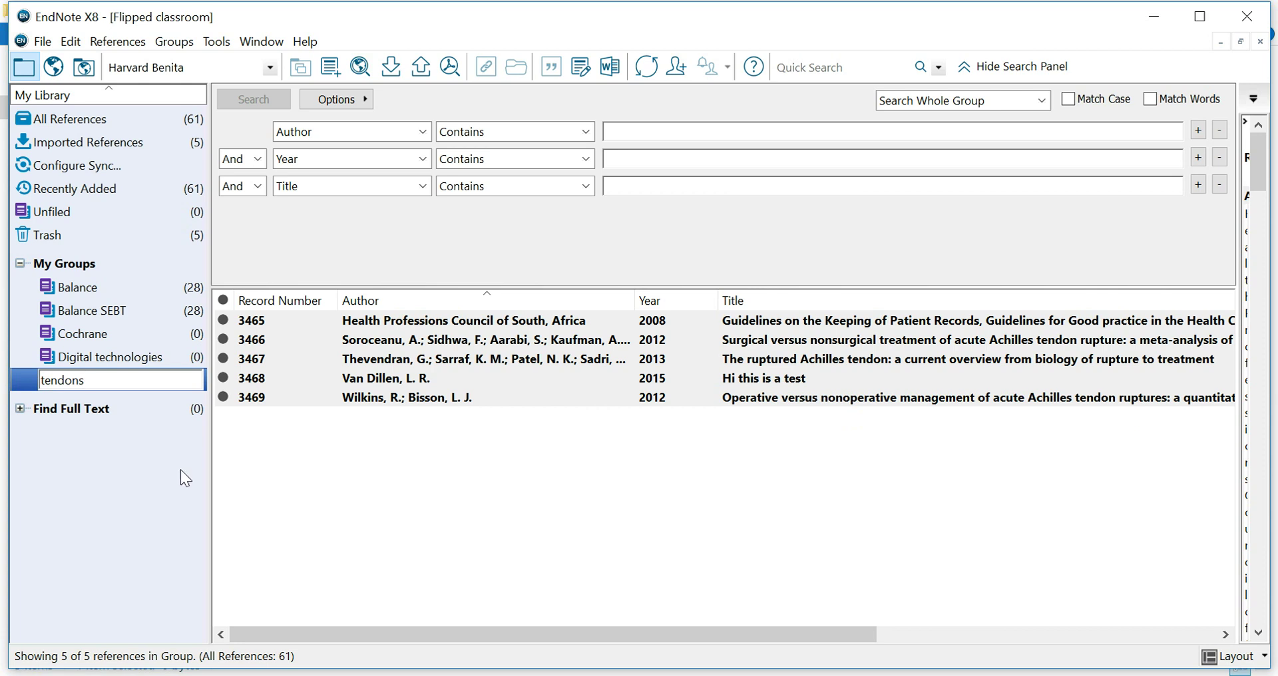
left_click(289, 481)
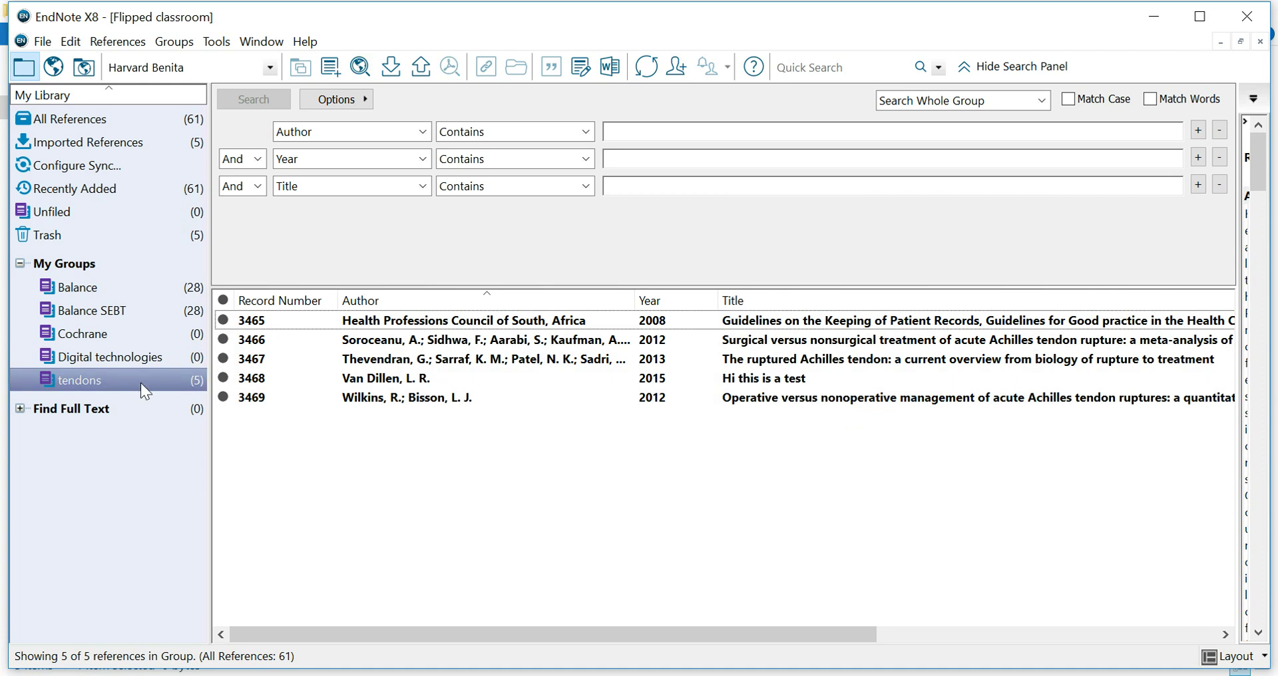